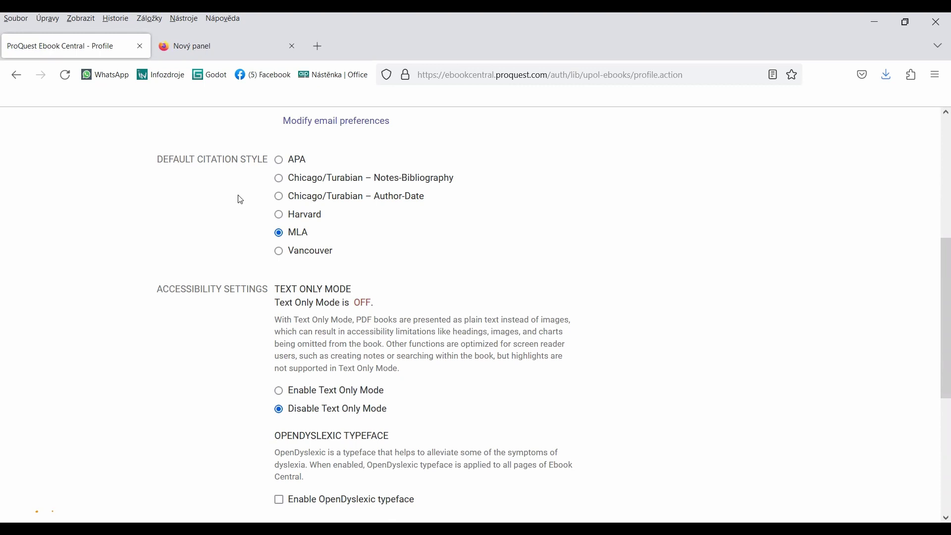
Step: Look over the profile's citation style and accessibility settings, and open the ebook search page
scroll(238, 232, down, 3)
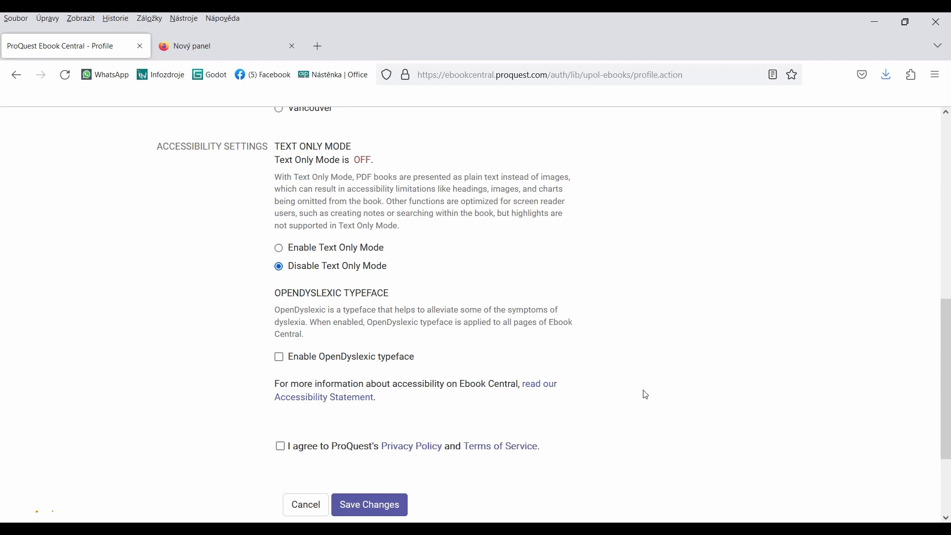
scroll(644, 394, up, 3)
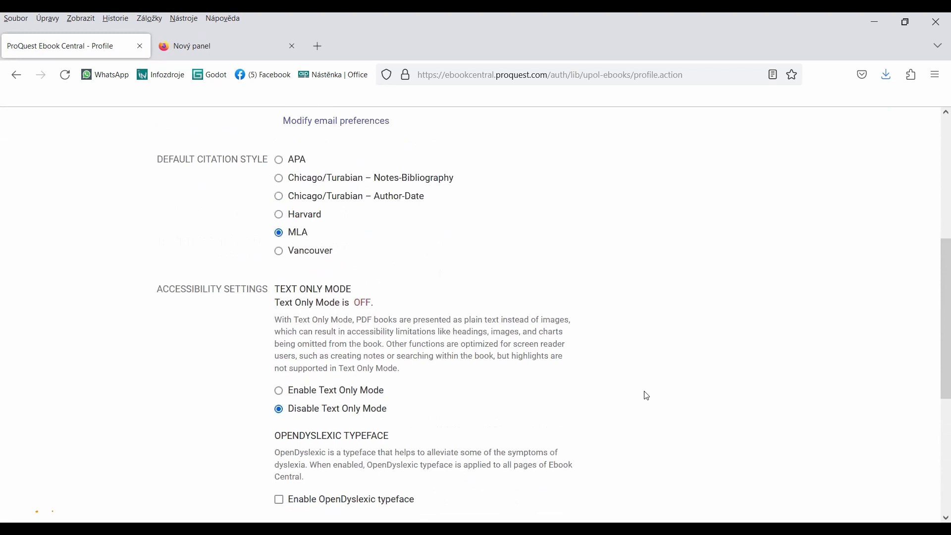
scroll(636, 406, up, 6)
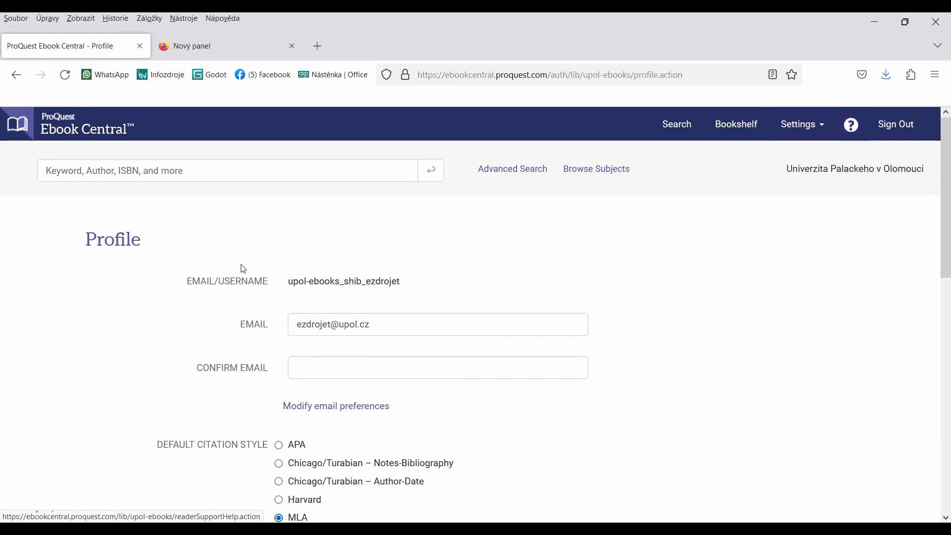
click(85, 130)
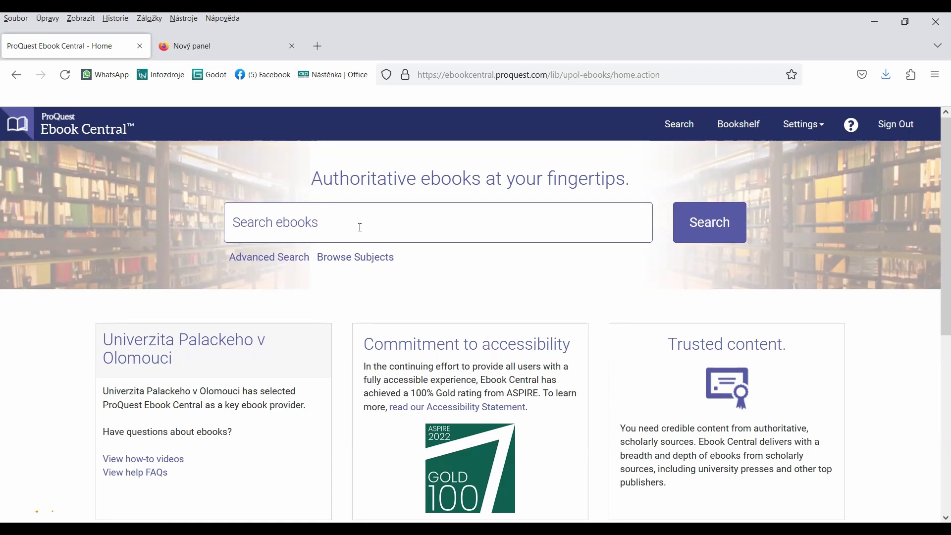
click(676, 129)
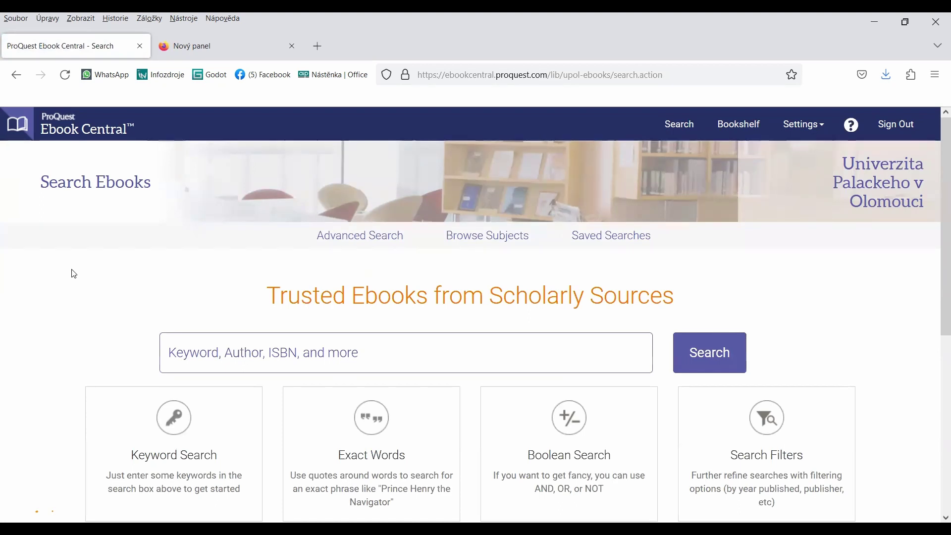
Step: Search the ebook collection for Czech Republic
scroll(74, 275, down, 3)
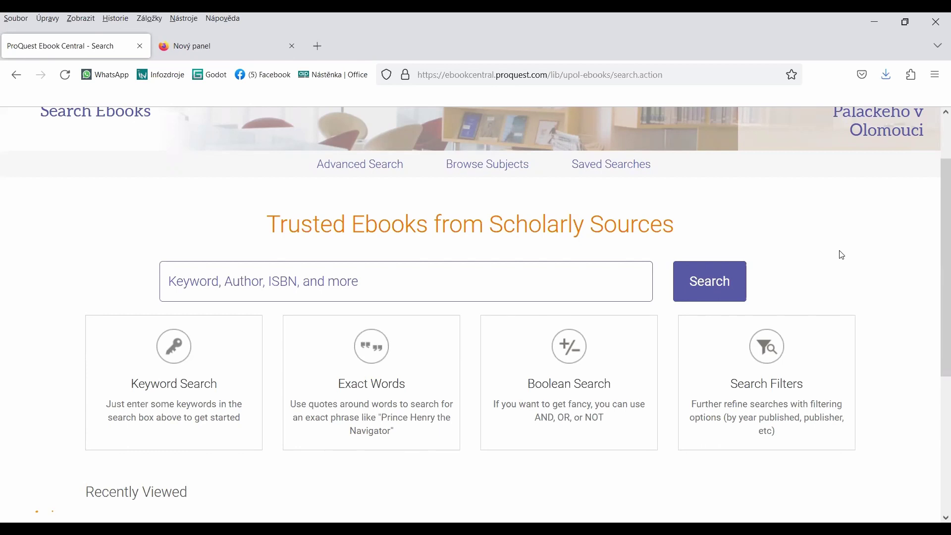
click(390, 275)
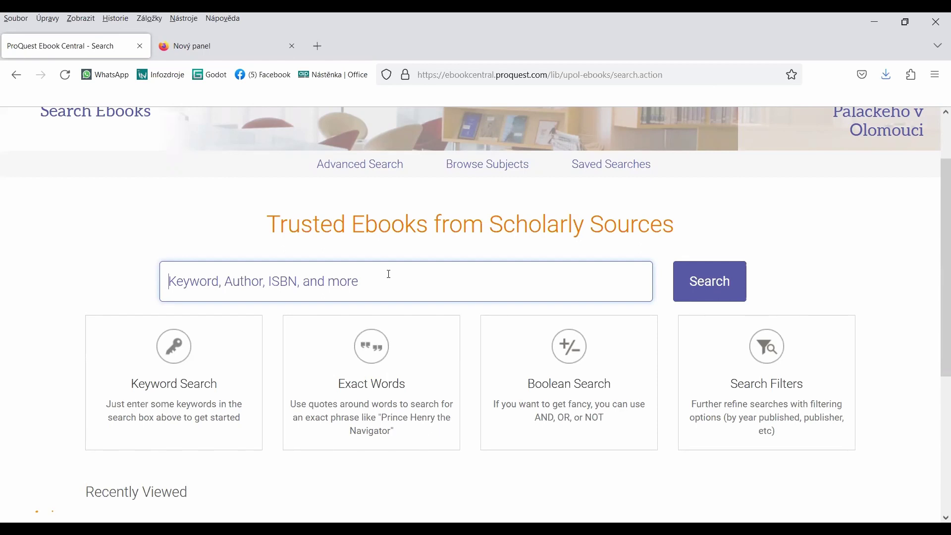
text(Czech Repub)
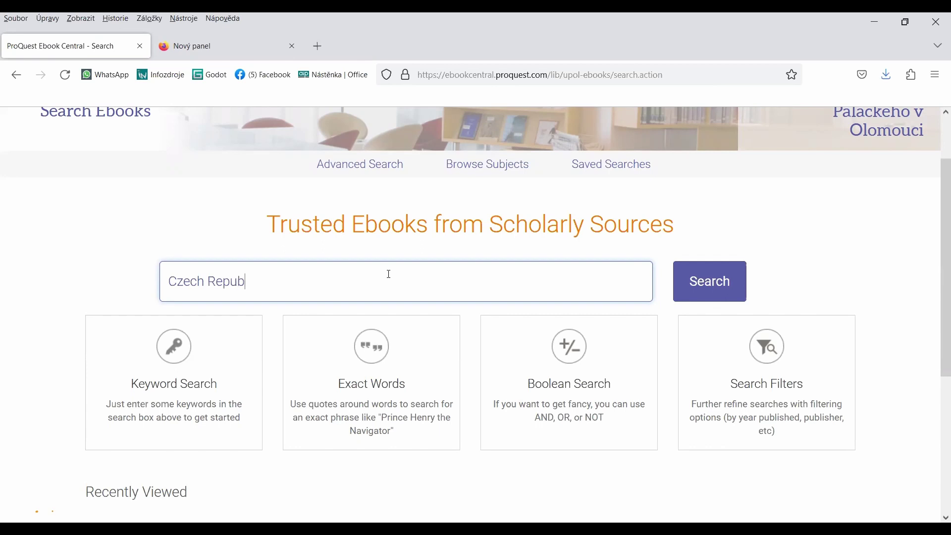
text(lic)
click(703, 291)
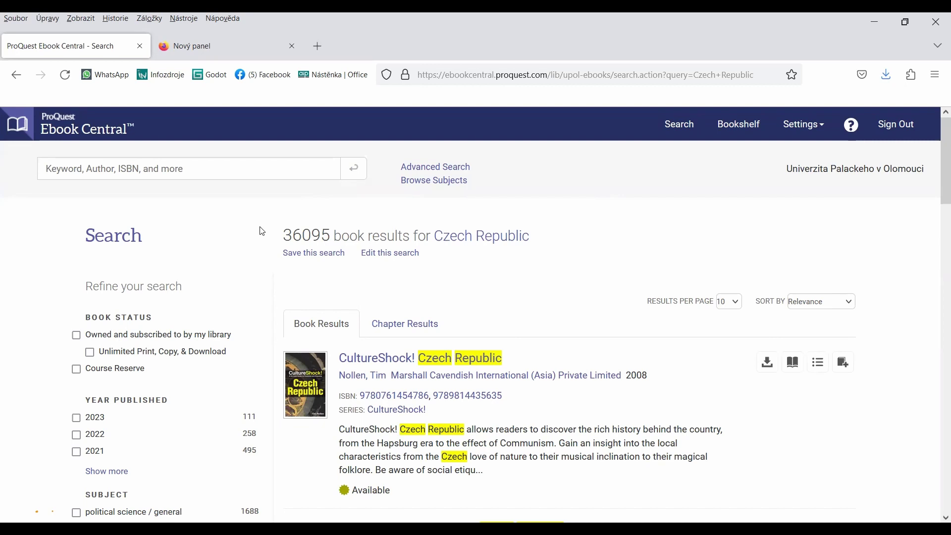
Step: Examine the book results and the refinement filters for book status, year published, subject, language and author
scroll(262, 228, down, 3)
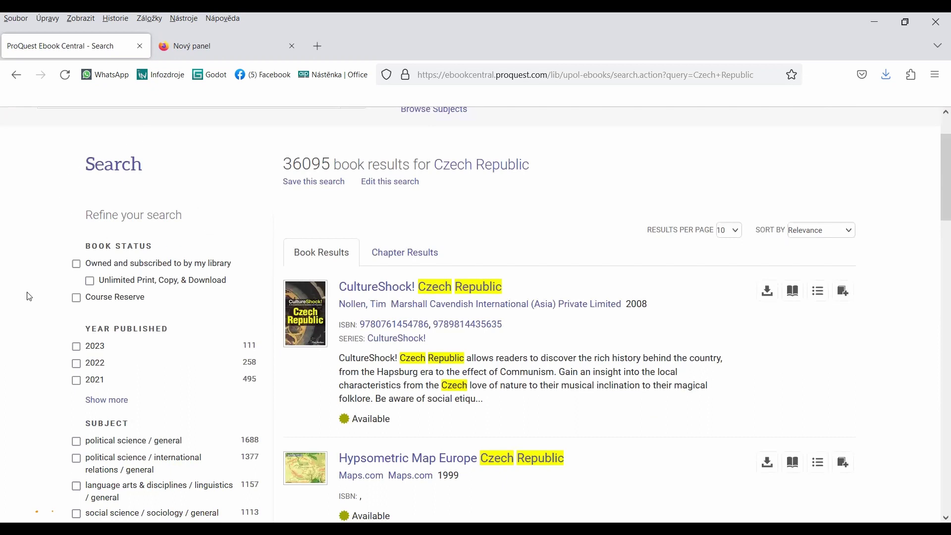
scroll(30, 337, down, 5)
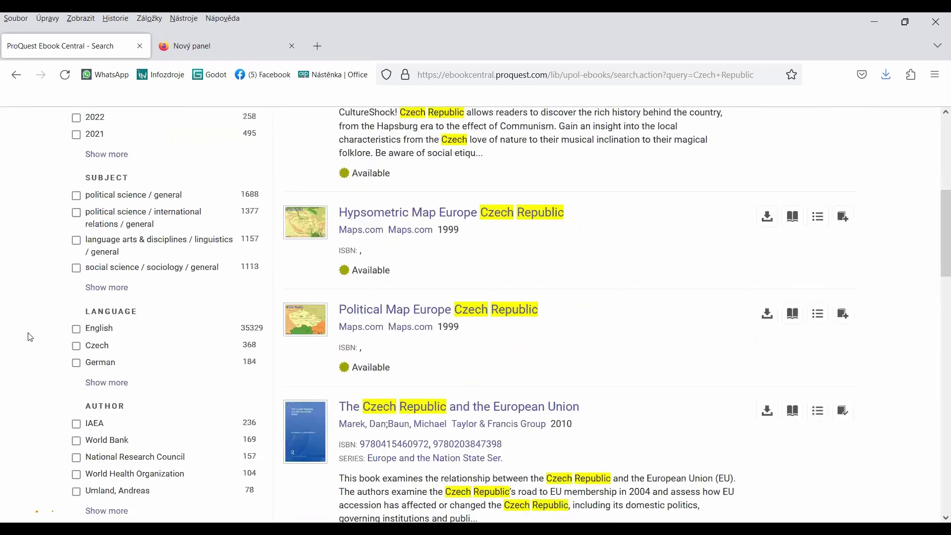
scroll(30, 337, down, 5)
scroll(34, 351, up, 6)
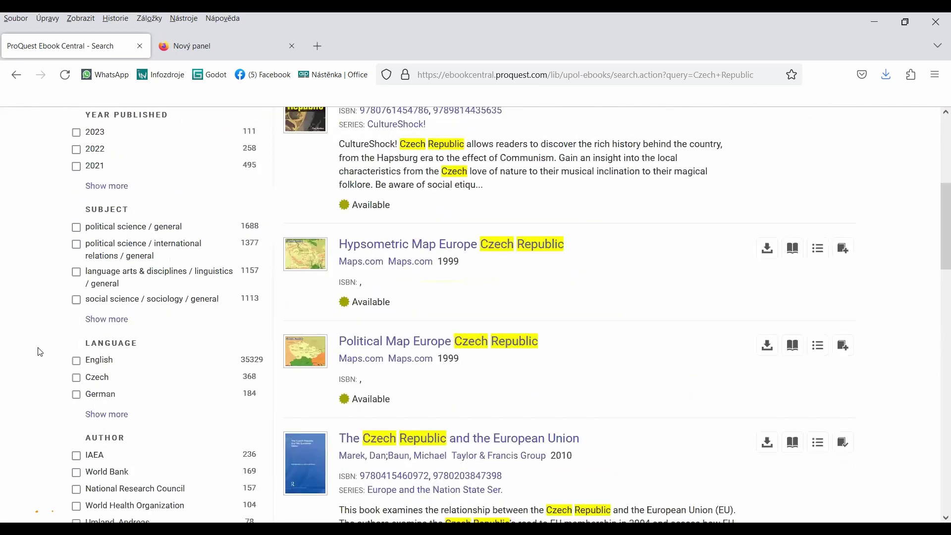
scroll(38, 351, up, 6)
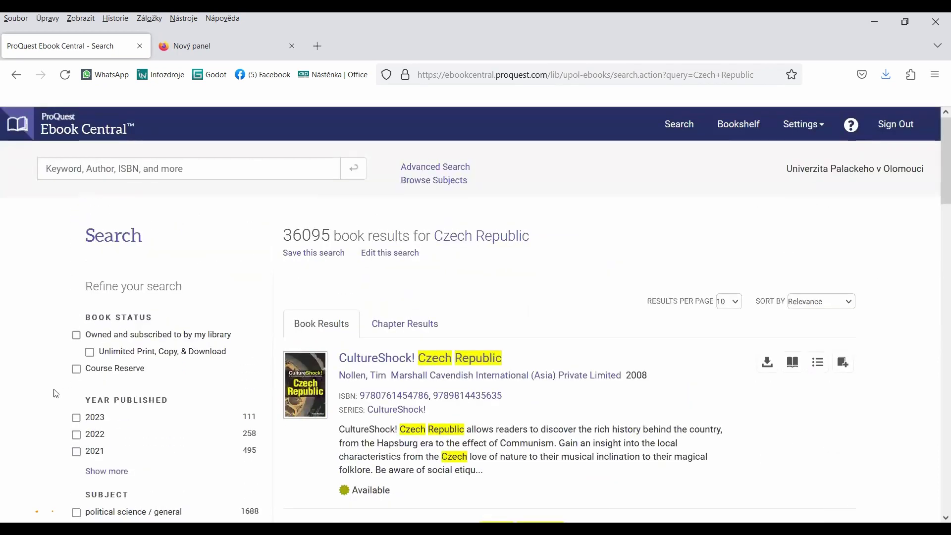
scroll(56, 393, down, 3)
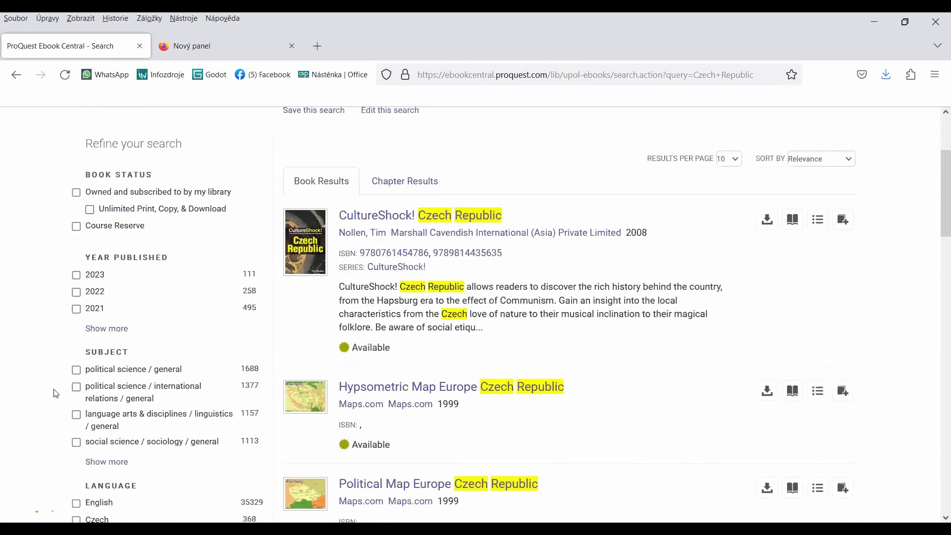
scroll(68, 363, down, 3)
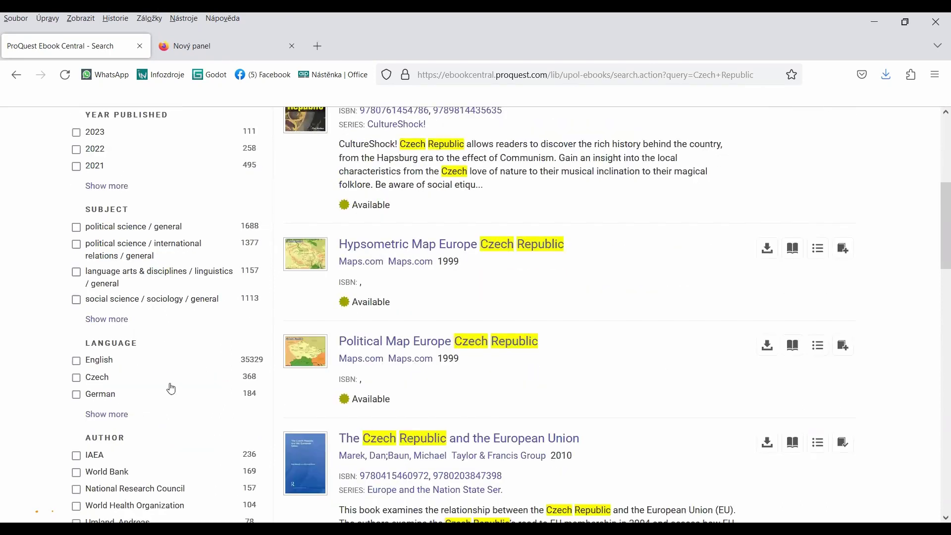
scroll(129, 382, down, 1)
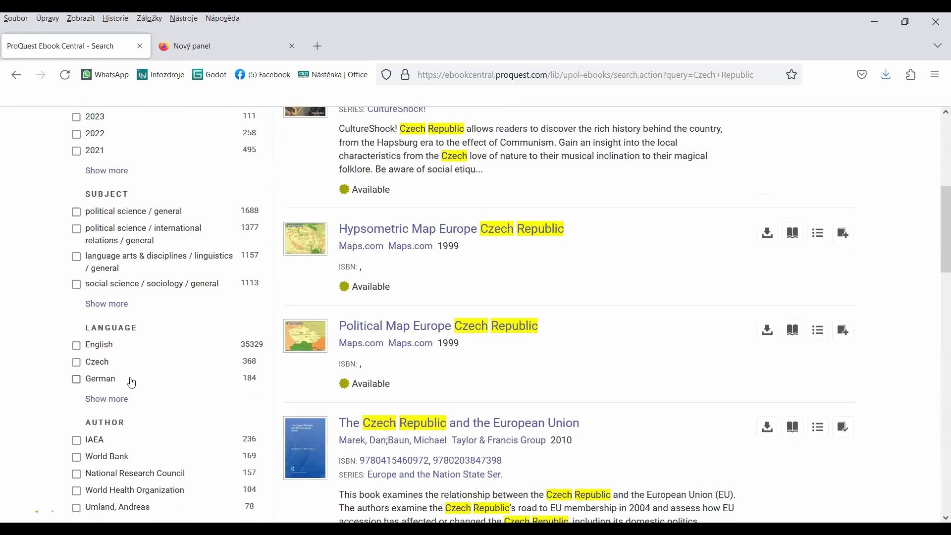
scroll(132, 383, down, 3)
scroll(130, 409, up, 7)
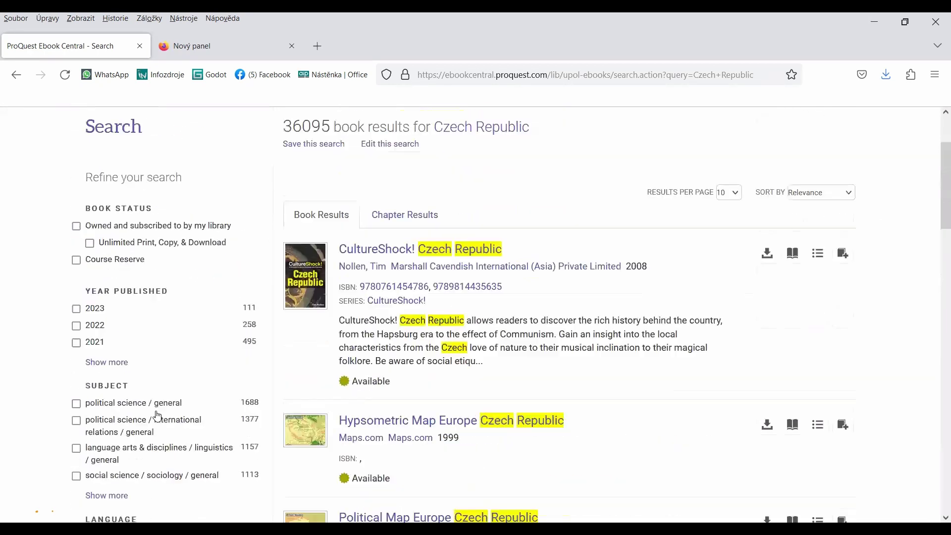
scroll(156, 414, up, 2)
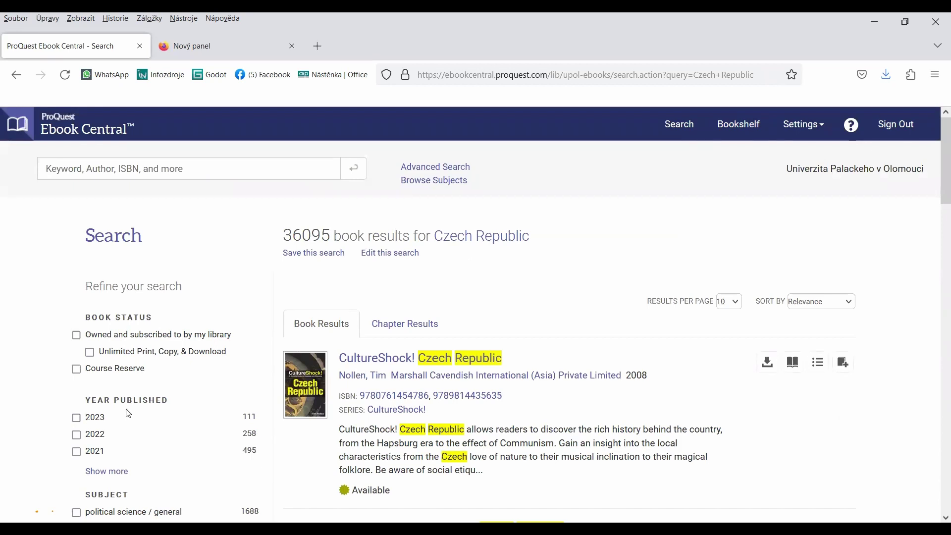
scroll(128, 413, down, 2)
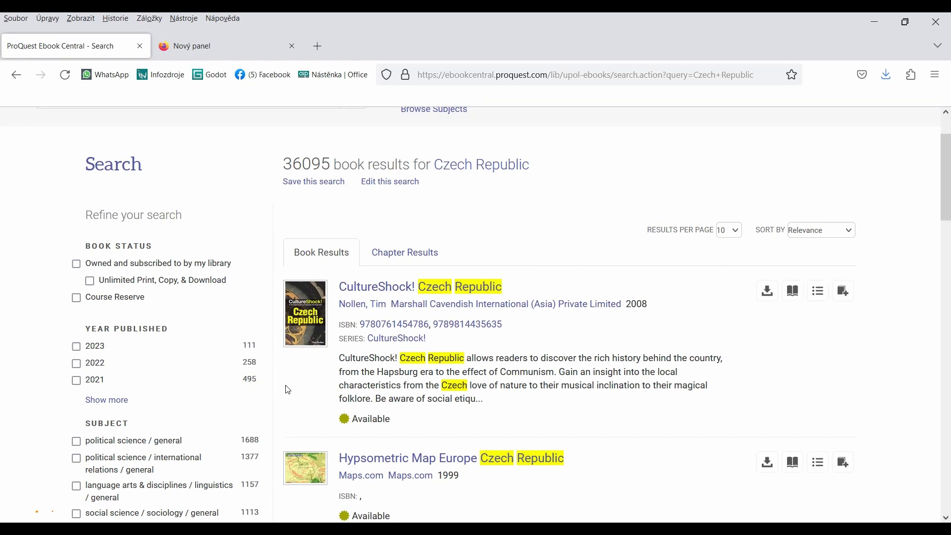
scroll(289, 391, down, 15)
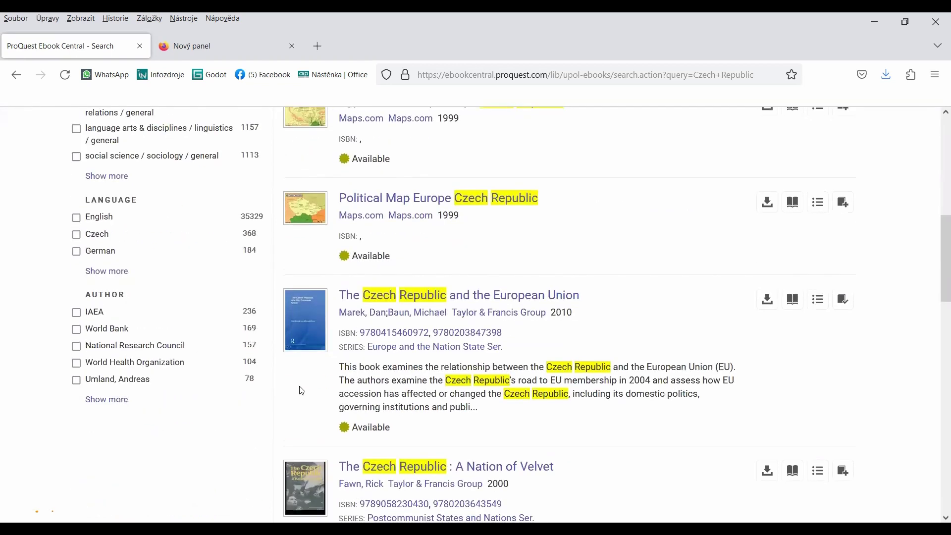
scroll(299, 385, up, 10)
scroll(302, 391, up, 5)
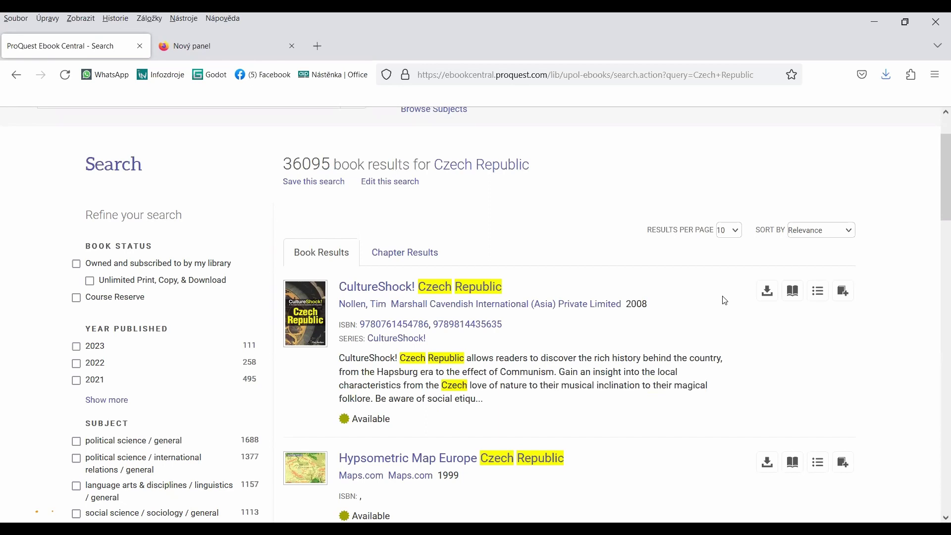
Step: Add the book CultureShock! Czech Republic to the bookshelf in a new folder named úterý
click(843, 293)
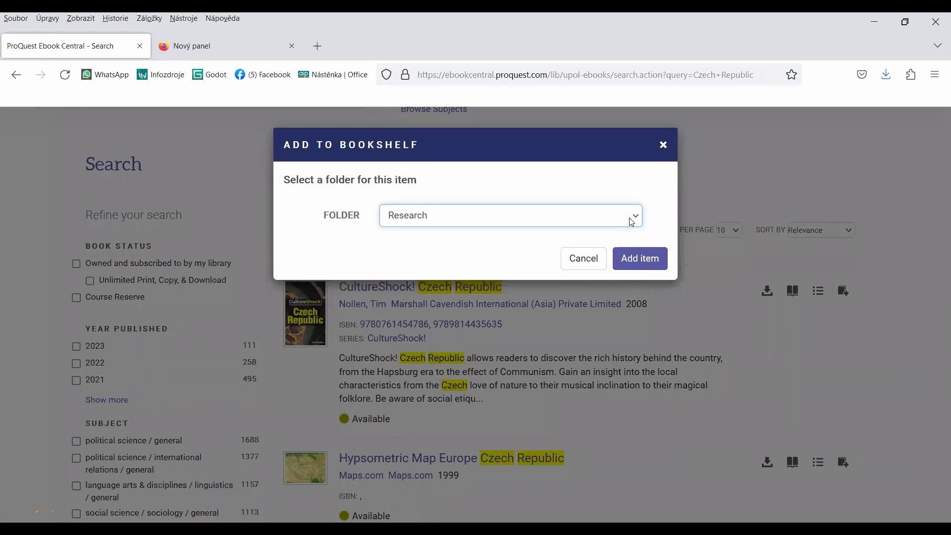
click(439, 220)
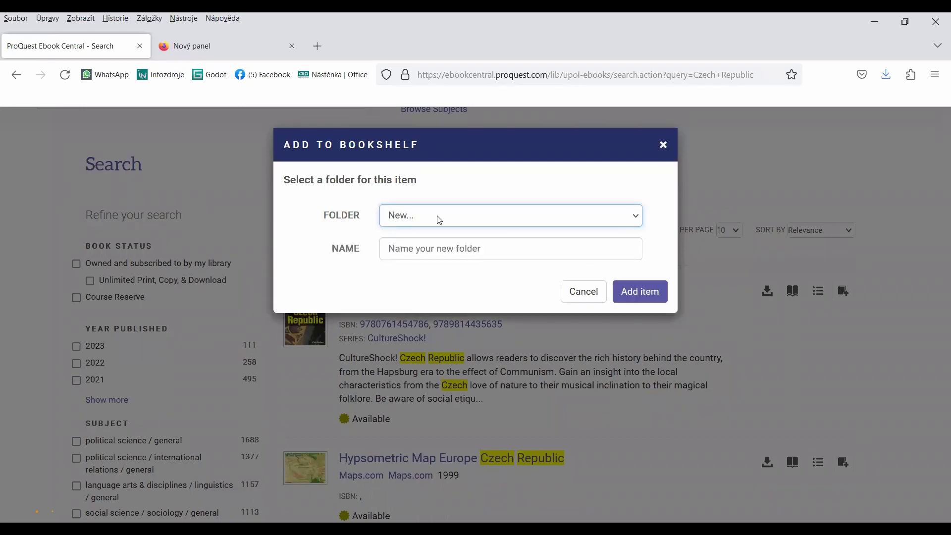
click(434, 249)
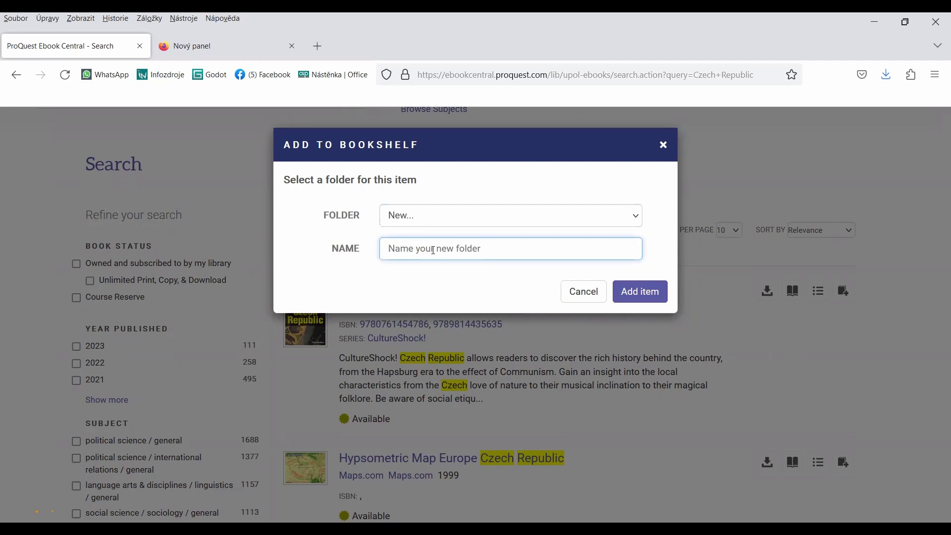
text(úterý)
click(645, 295)
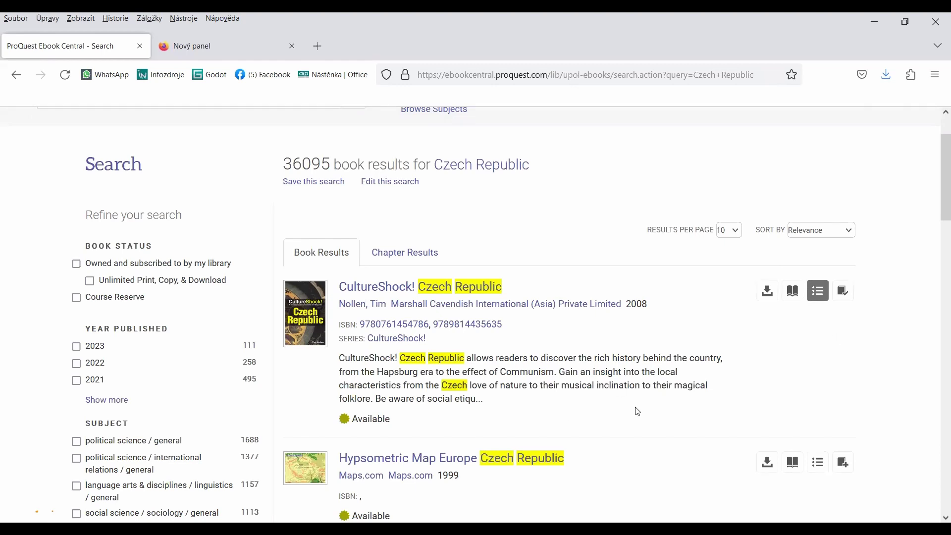
Step: Edit the current search, replacing its keywords with "climate change" AND water supply, and run it
scroll(637, 411, up, 2)
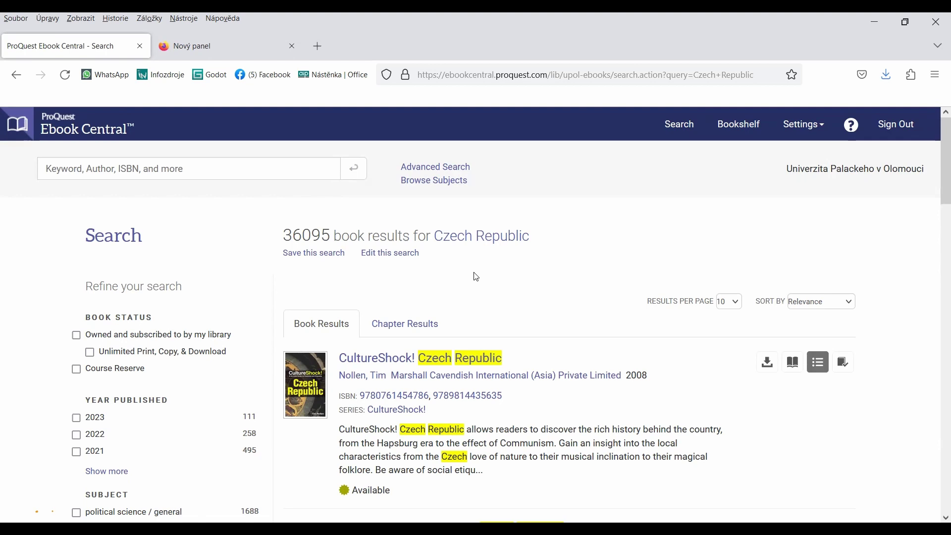
click(386, 253)
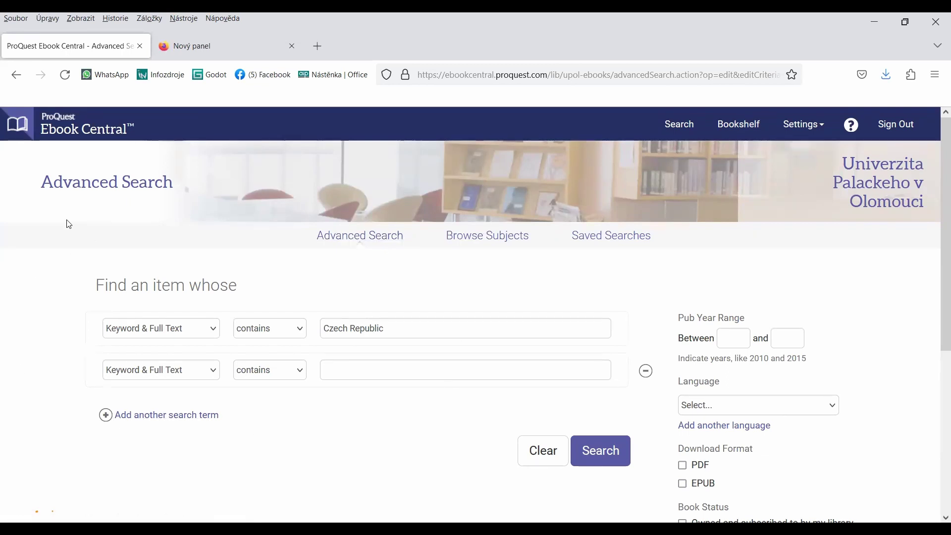
click(388, 325)
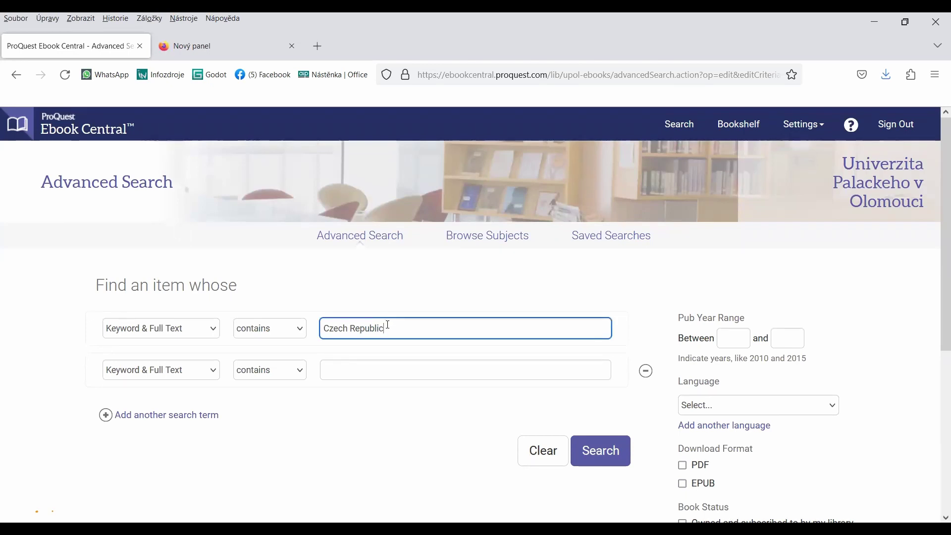
key(ctrl+a)
key(BackSpace)
text("climate change" AND)
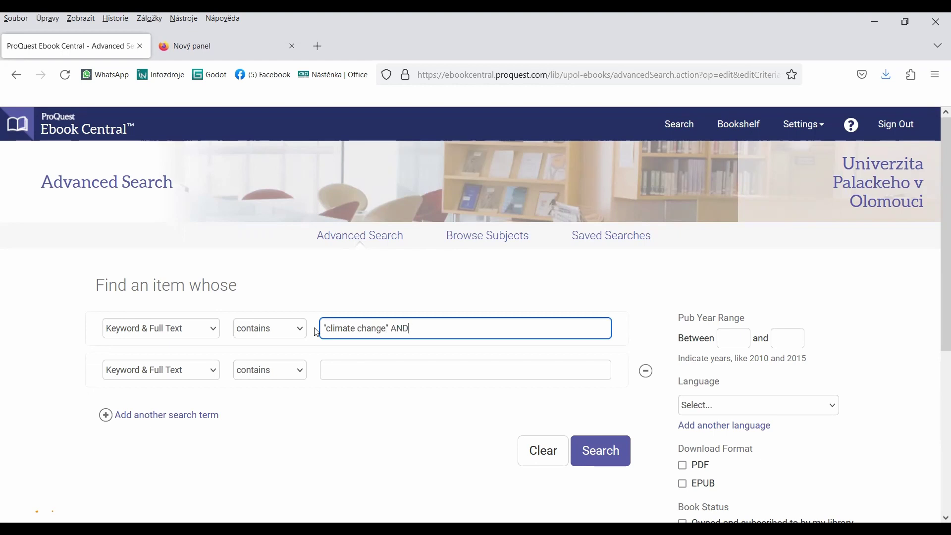
text( water supply)
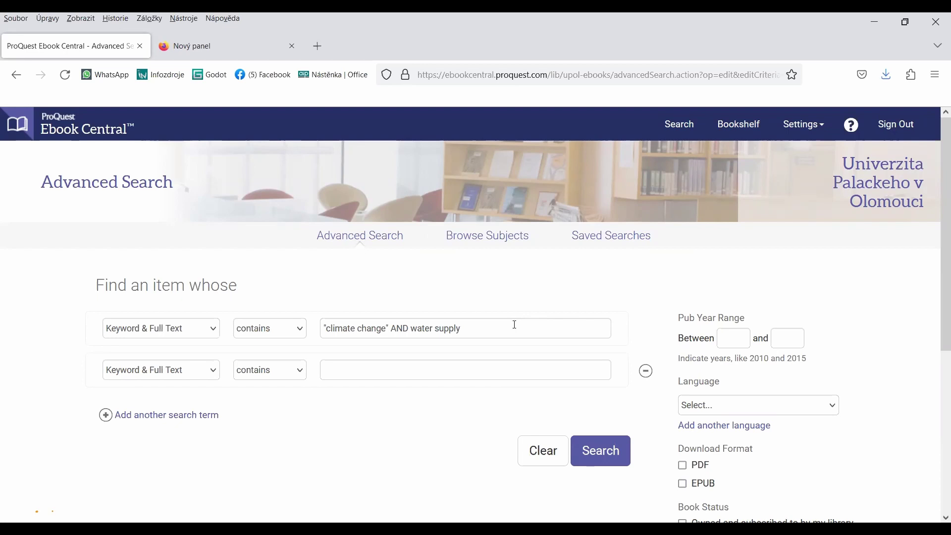
click(613, 458)
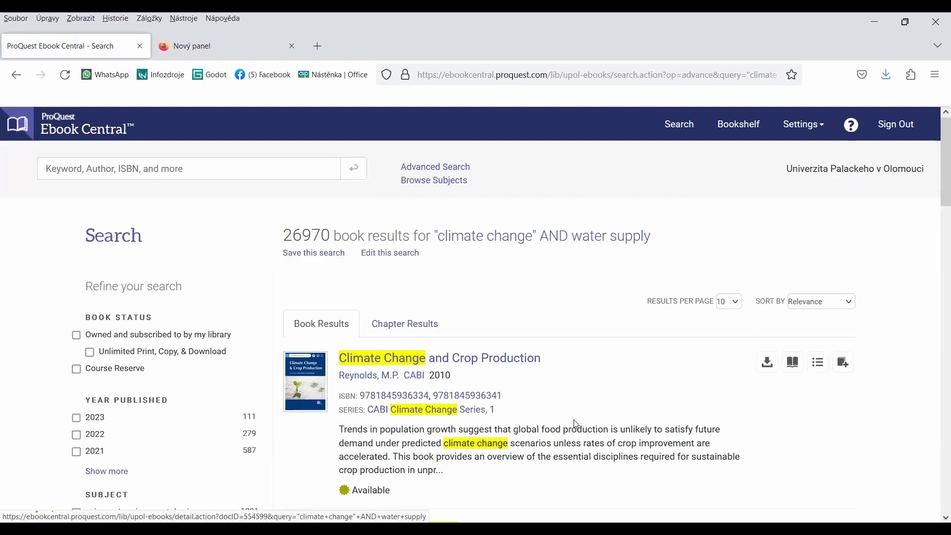
Step: Reopen the climate change search for editing and add a third, empty search term row
scroll(560, 430, down, 4)
scroll(560, 430, up, 4)
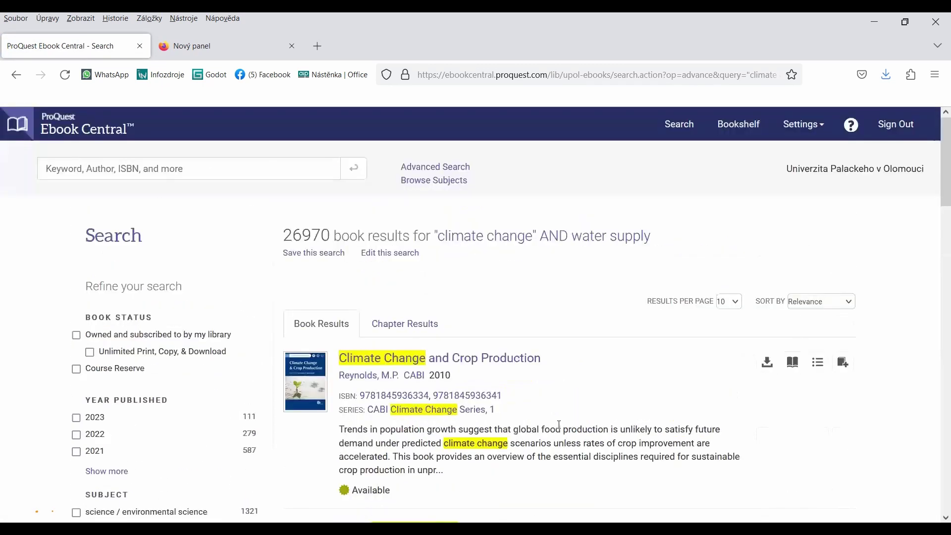
click(391, 254)
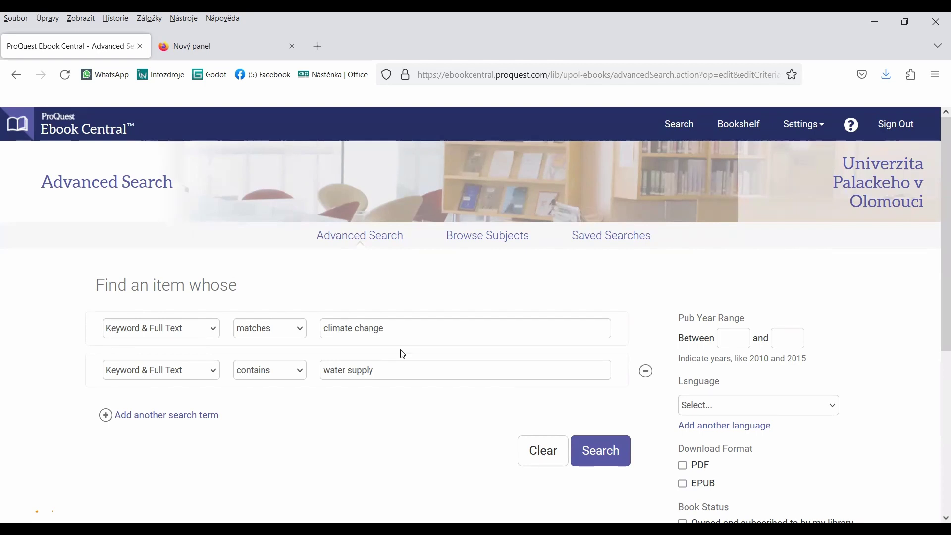
click(405, 330)
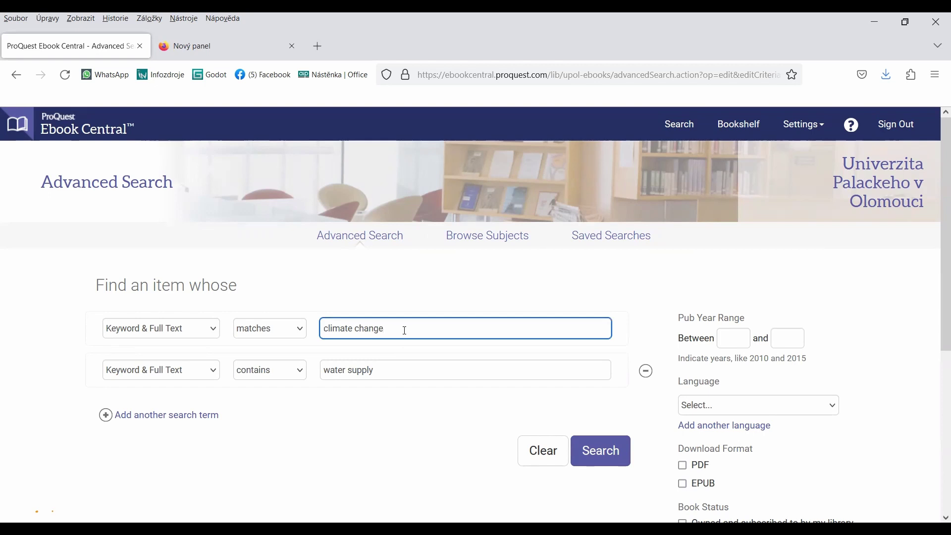
click(105, 416)
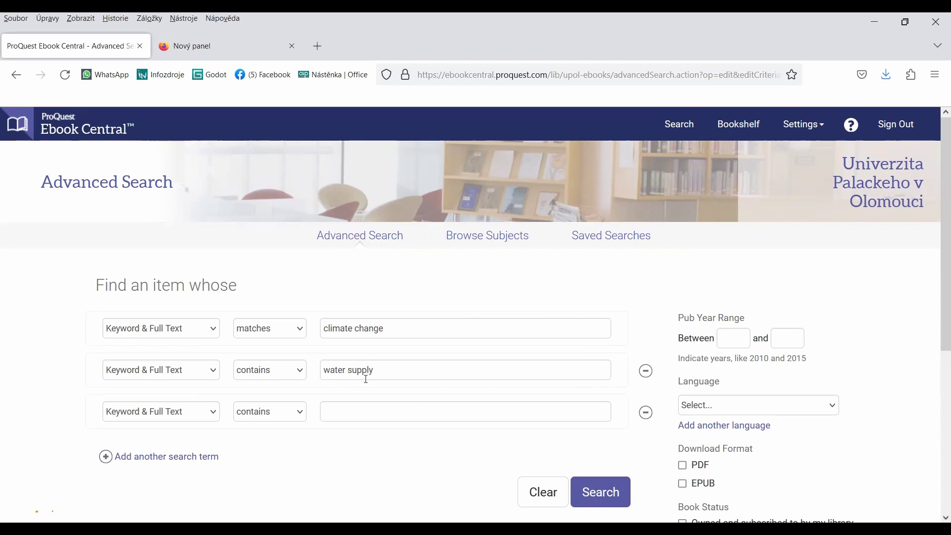
Step: Clear the second search term, set the first to "climate change" AND "water supply" NOT Europe, and run the search
drag(401, 366, 295, 355)
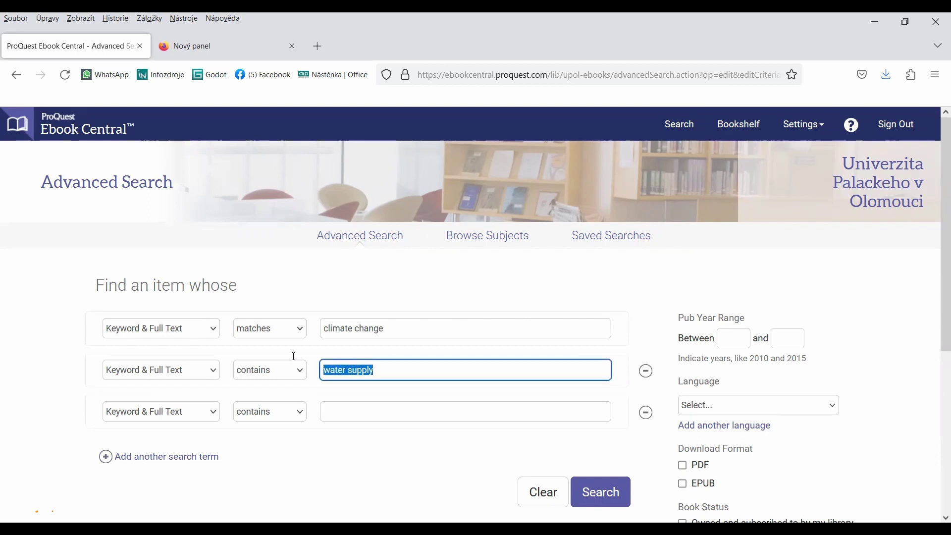
key(BackSpace)
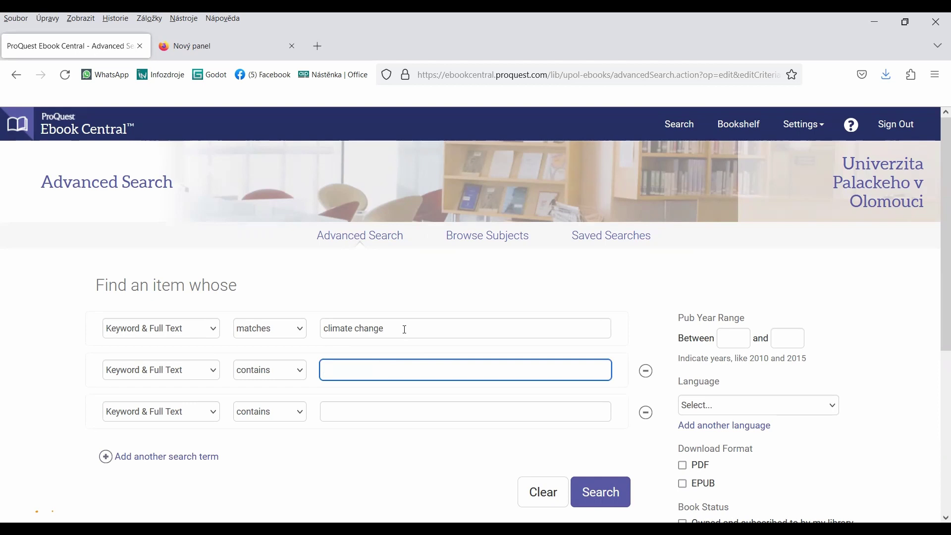
click(405, 330)
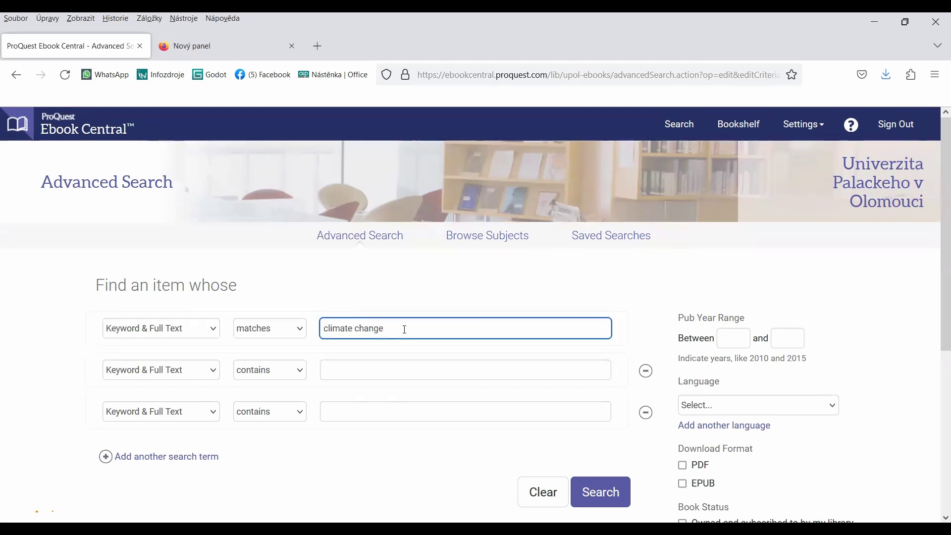
text(")
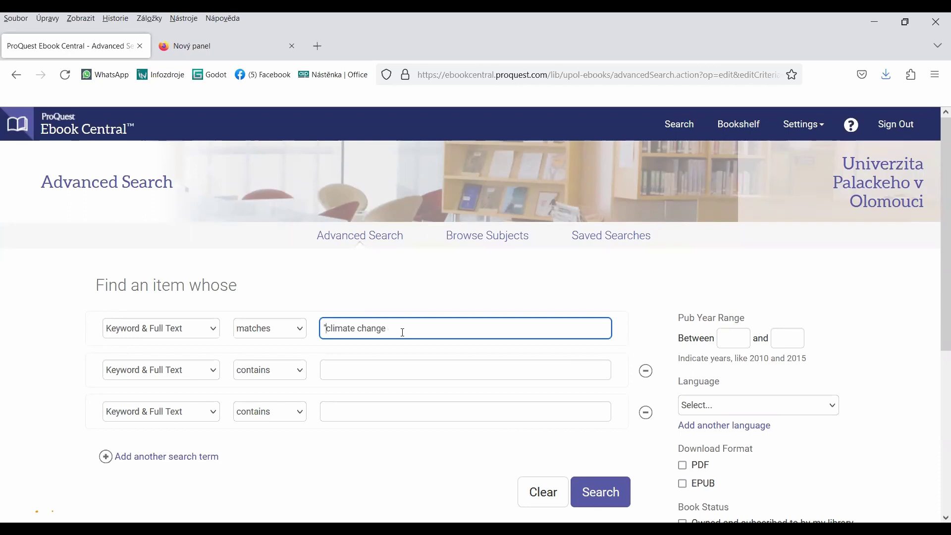
key(End)
text(" AND "water supply" NOT Europe)
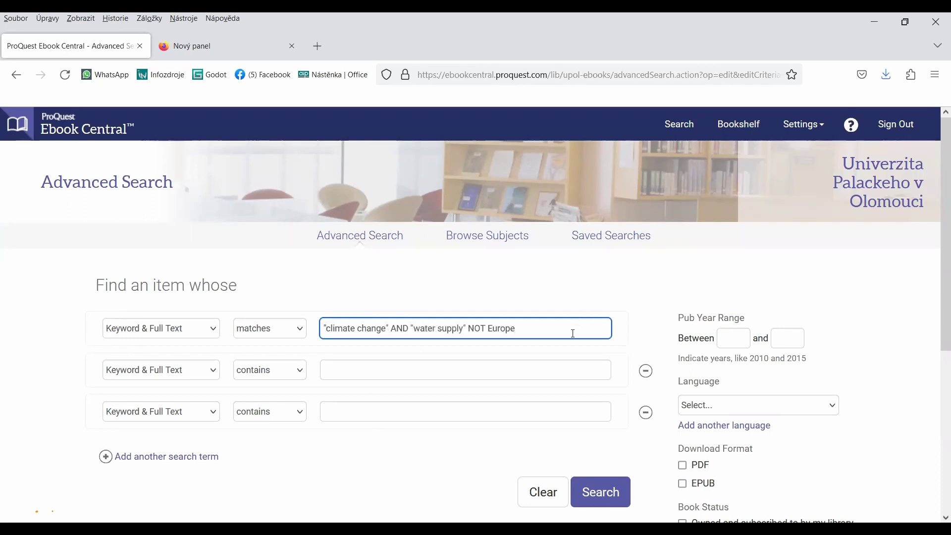
click(597, 495)
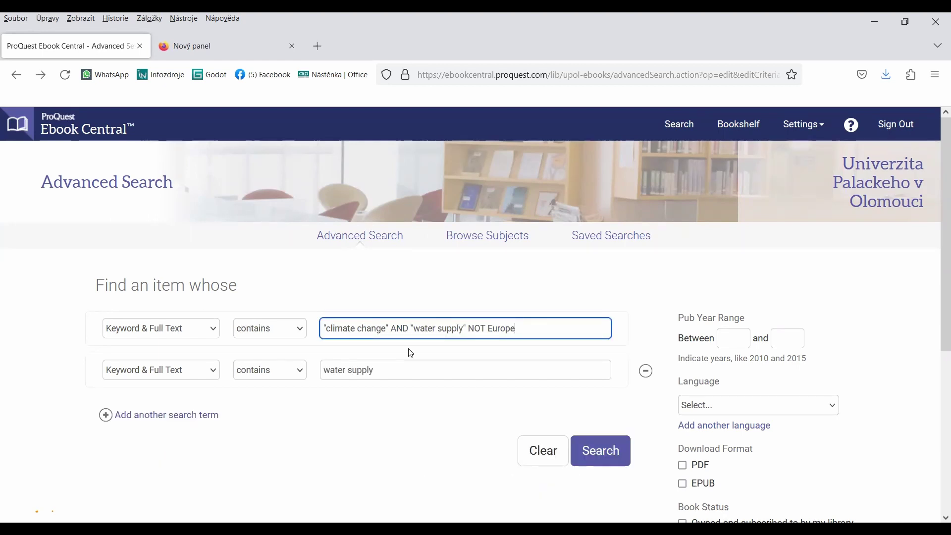
click(600, 451)
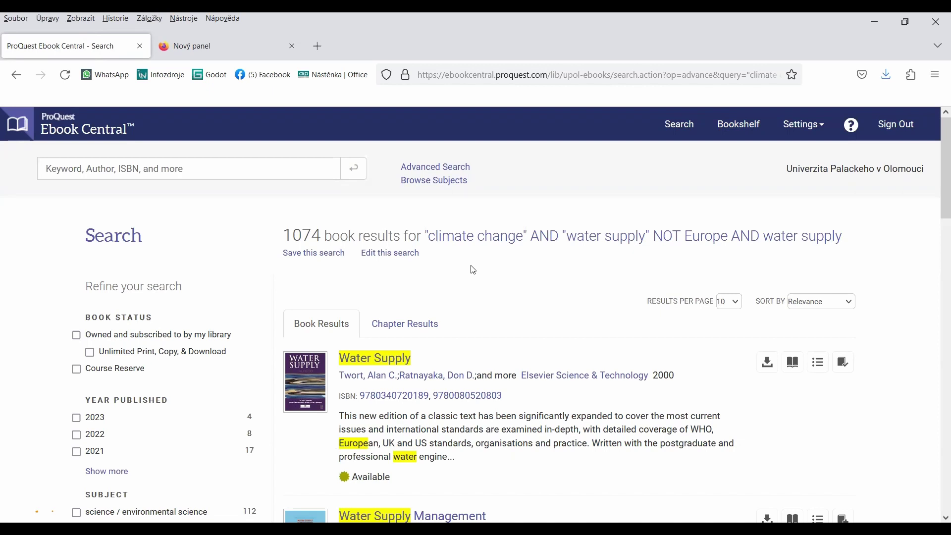
Step: Examine the search results and the refinement filters for year published, subject, language and author
scroll(148, 386, down, 6)
scroll(148, 386, down, 2)
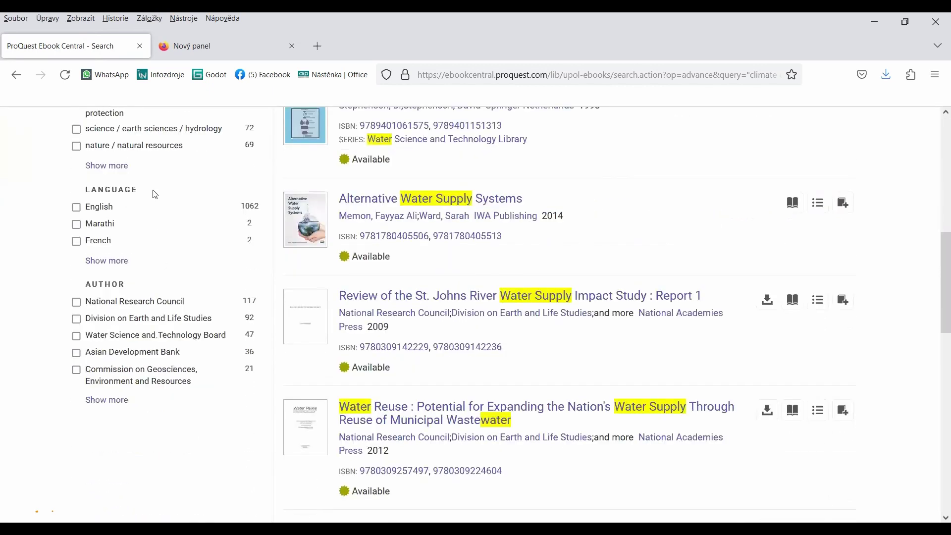
scroll(133, 408, up, 7)
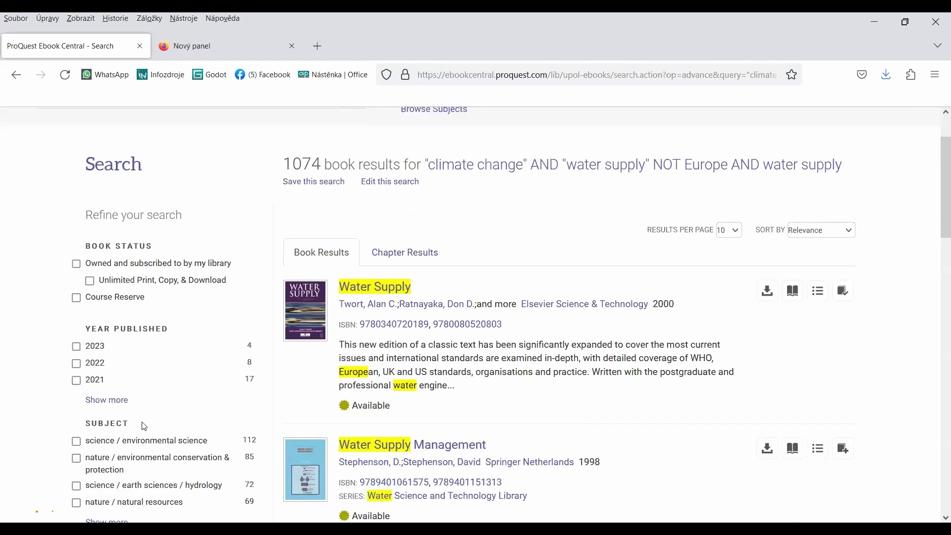
scroll(151, 405, down, 5)
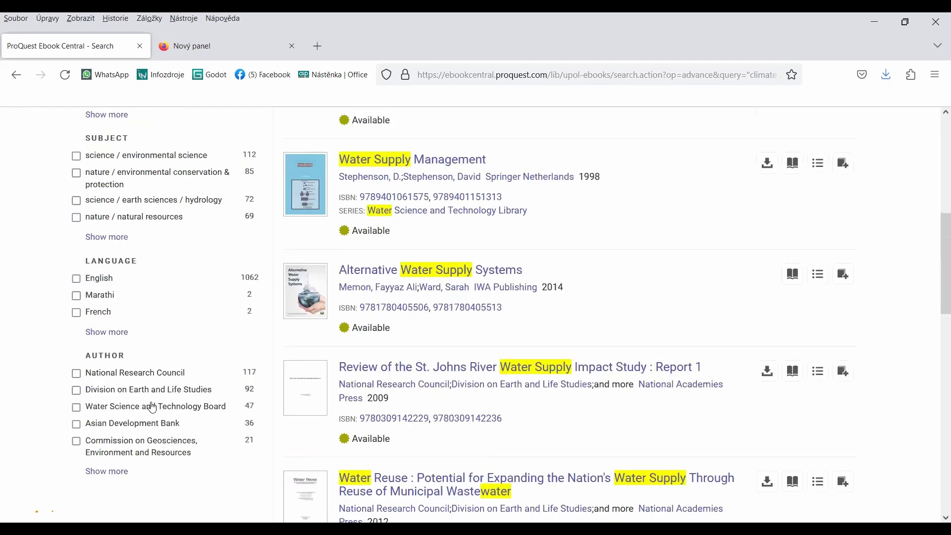
scroll(153, 407, up, 7)
Step: Reopen the search for editing, examine its year, language, format, status and collection limits, and rerun it without changes
click(391, 253)
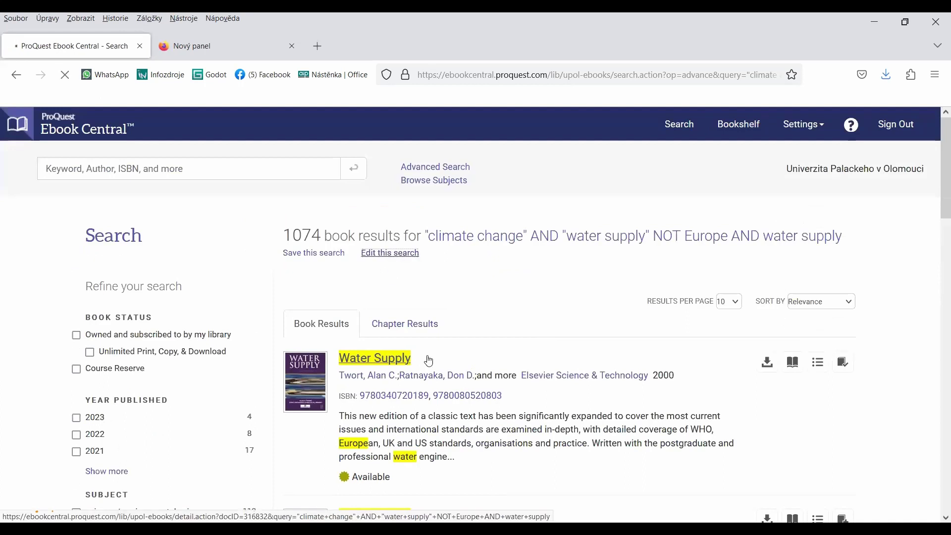
scroll(867, 216, down, 4)
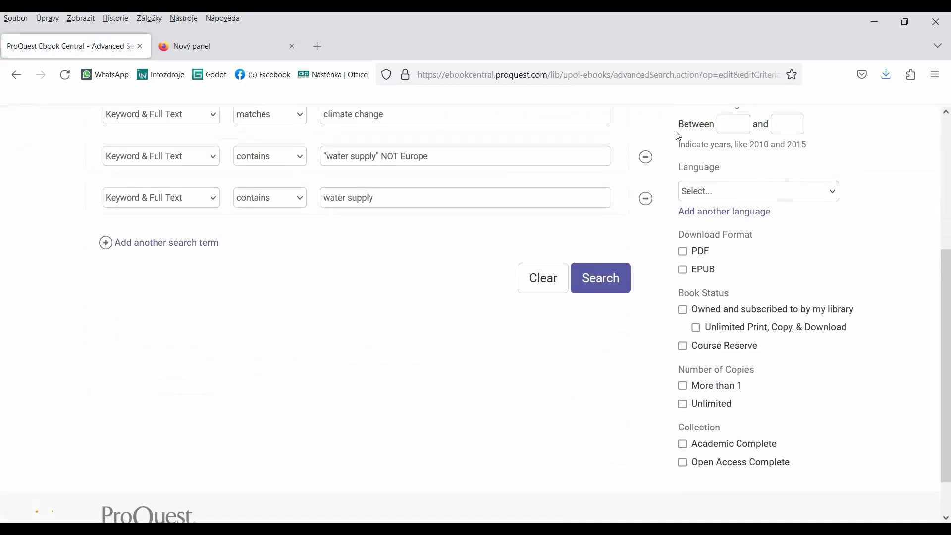
scroll(866, 394, up, 2)
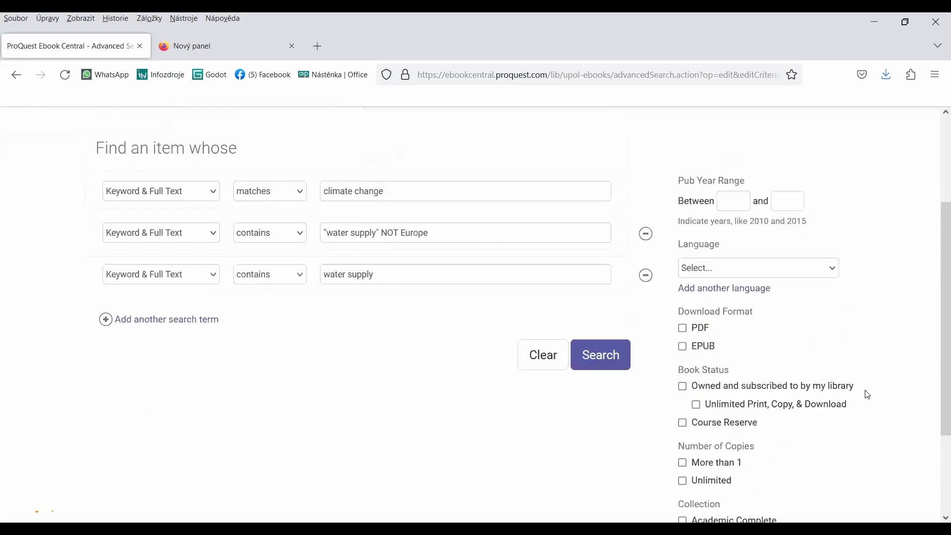
scroll(867, 394, up, 3)
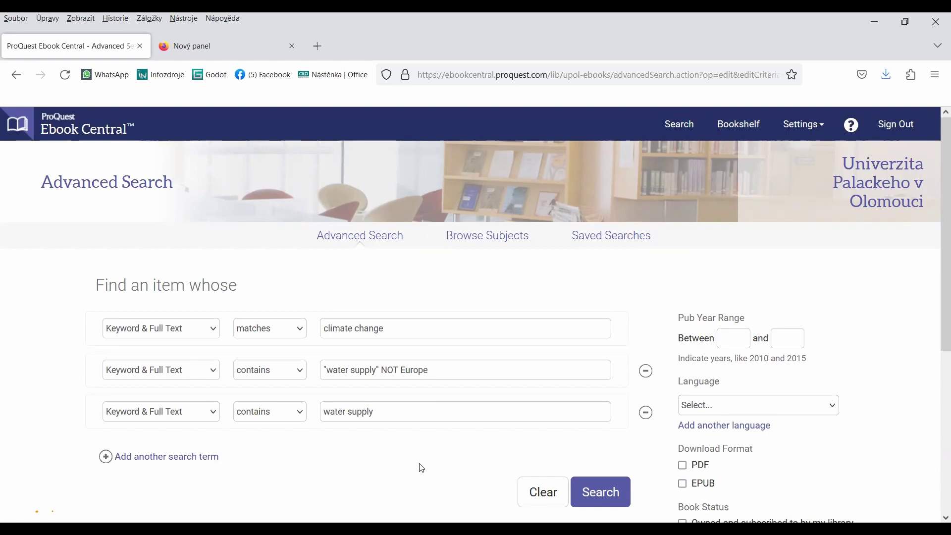
click(609, 504)
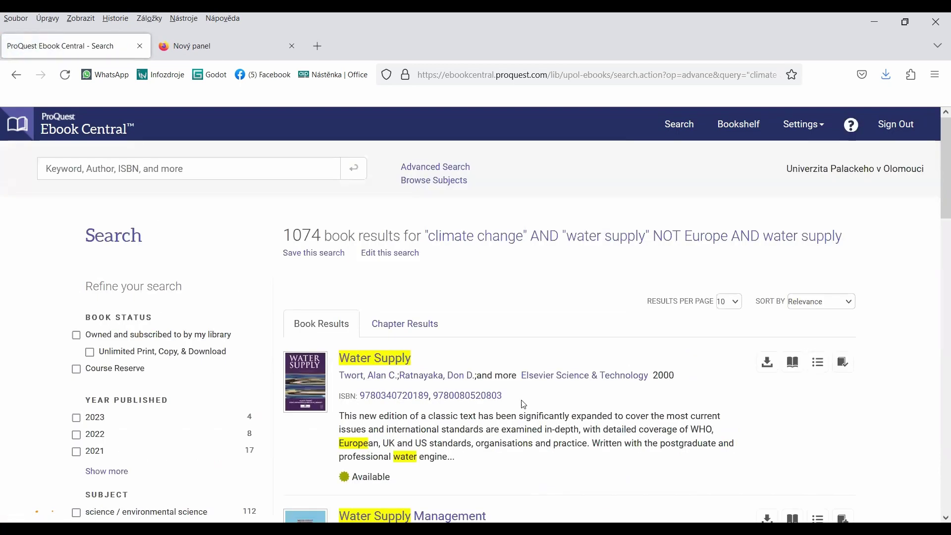
Step: Save this search under the name "seminar - voda - utery" with the frequency option I'll run the search online
click(320, 254)
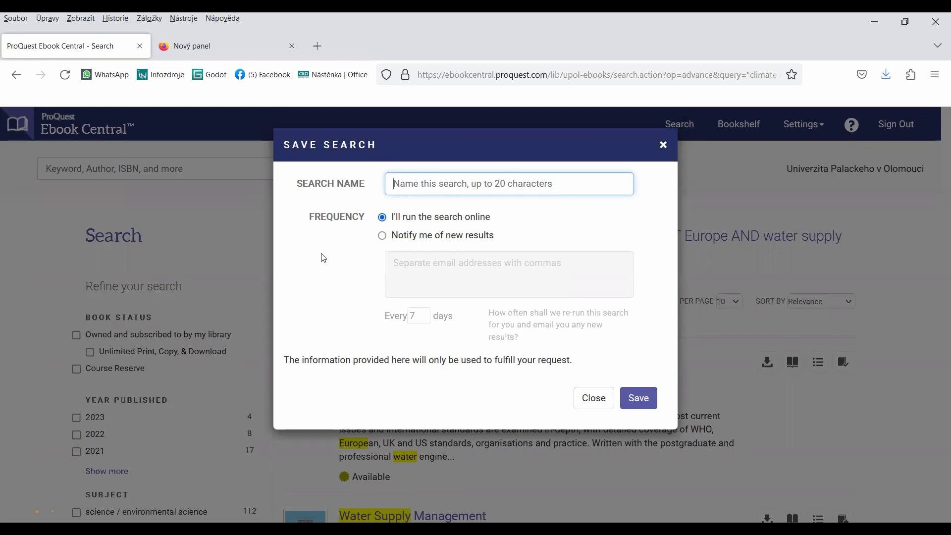
text(seminar - voda)
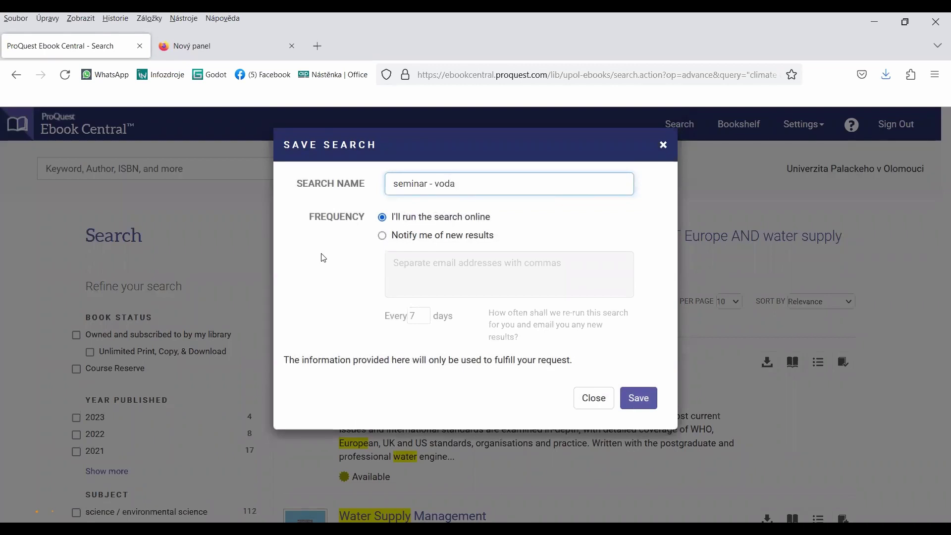
text( - utery)
click(382, 237)
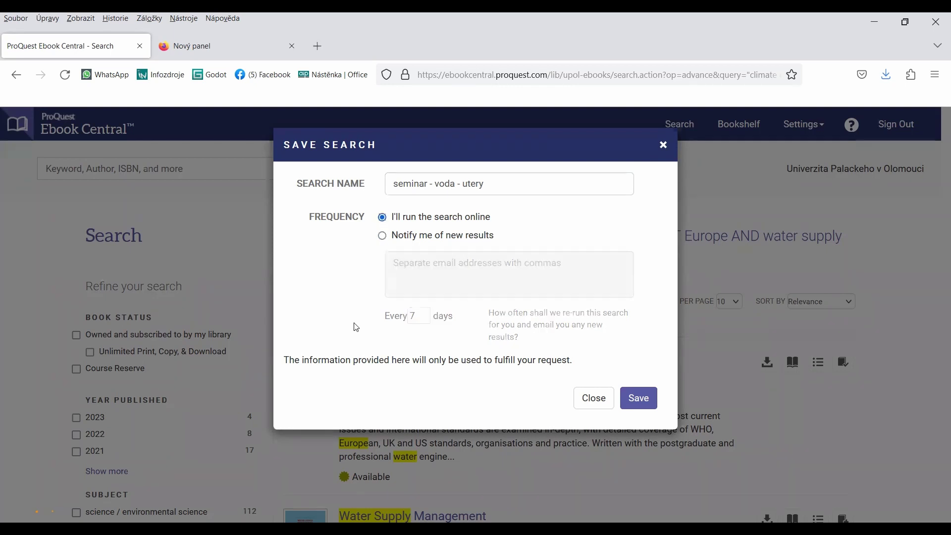
click(641, 401)
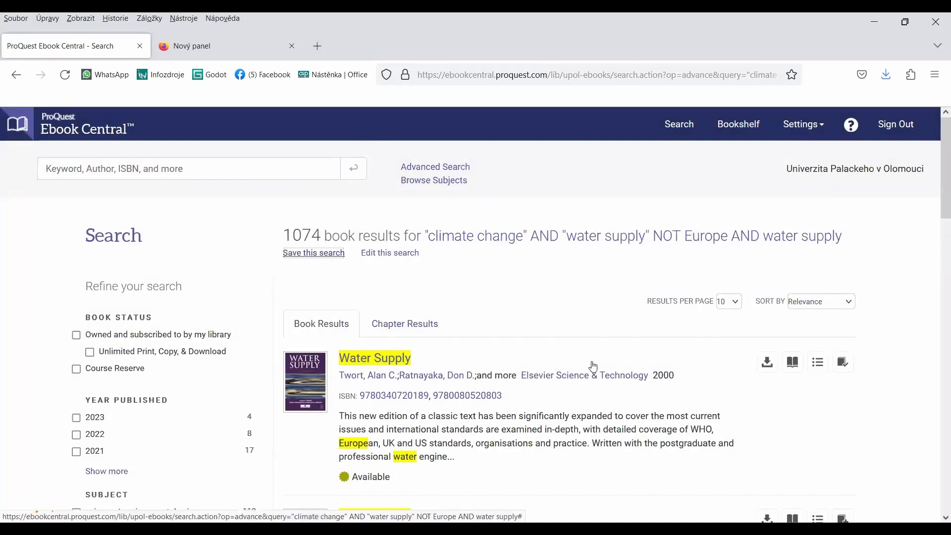
Step: Open the search history, restrict the list to saved searches only, and review the entries
click(678, 124)
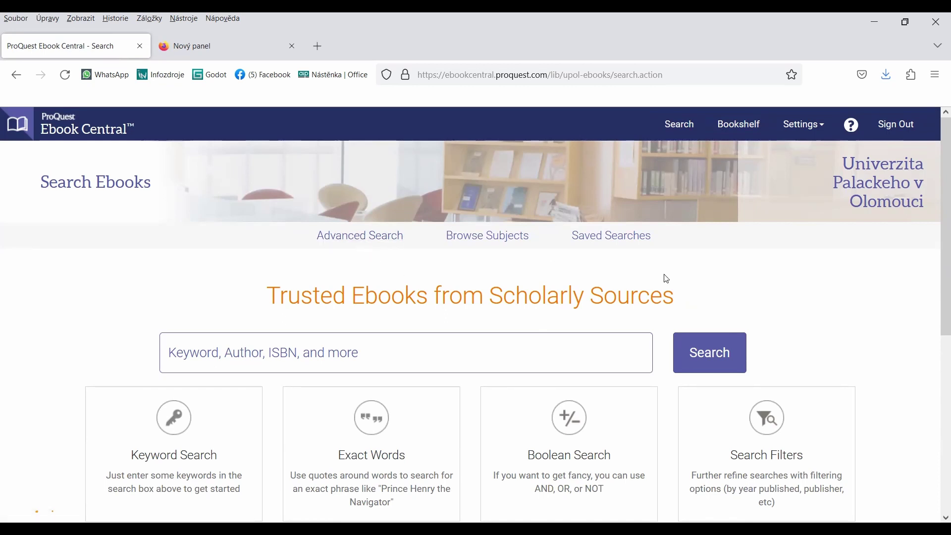
click(603, 239)
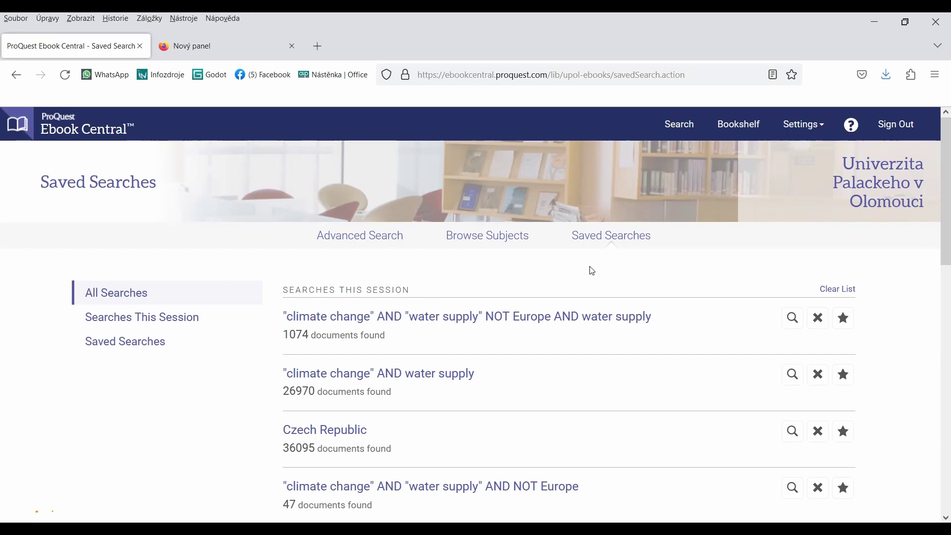
scroll(596, 376, down, 3)
scroll(596, 376, up, 3)
click(110, 346)
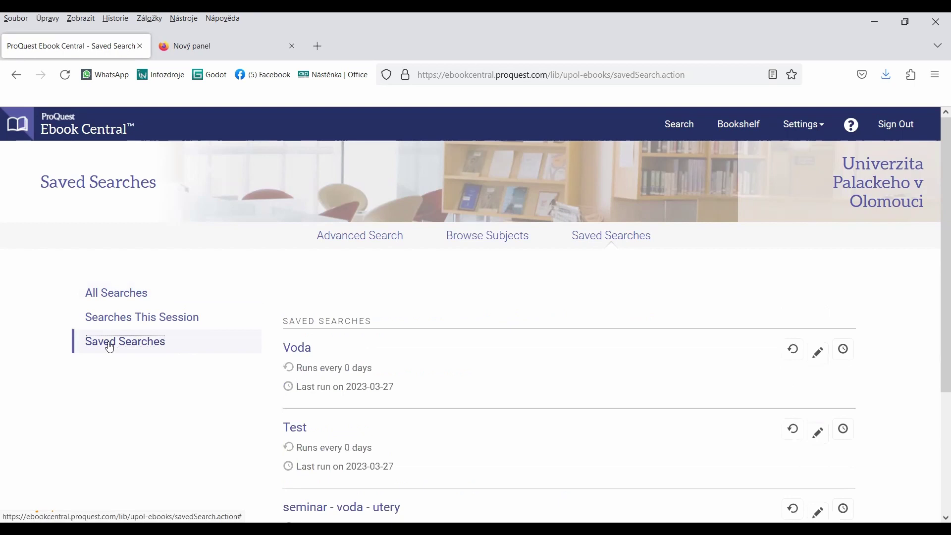
scroll(658, 283, down, 3)
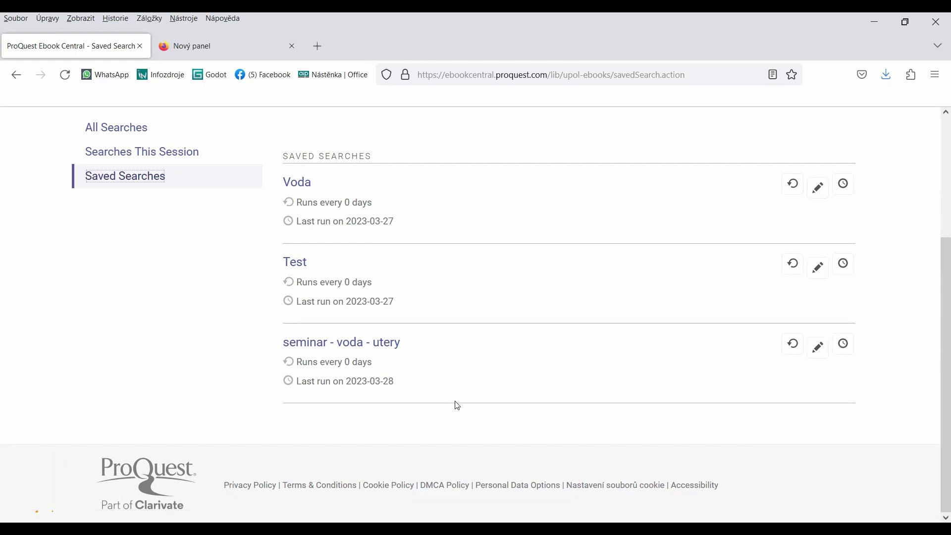
scroll(460, 408, up, 4)
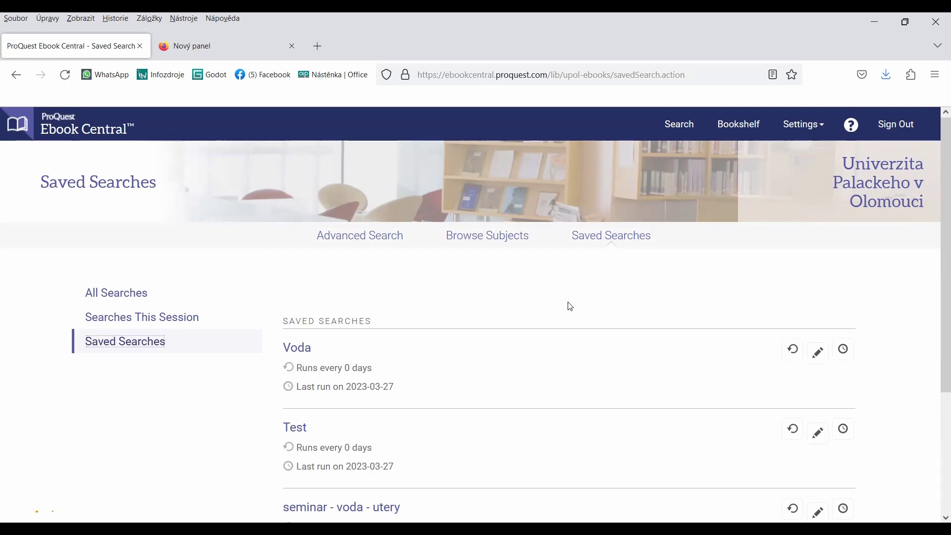
Step: Open the subject browsing page and examine the available subject categories
click(492, 236)
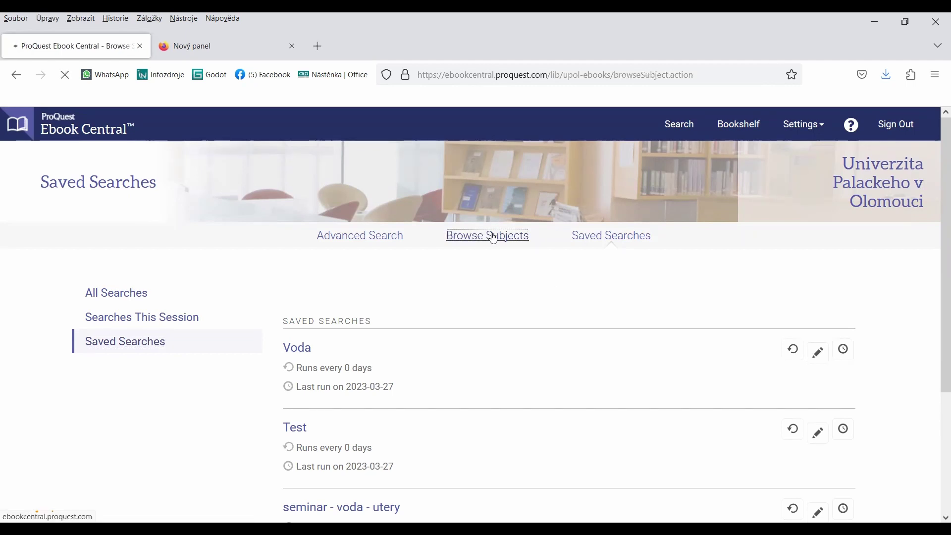
scroll(574, 447, down, 5)
scroll(576, 444, up, 5)
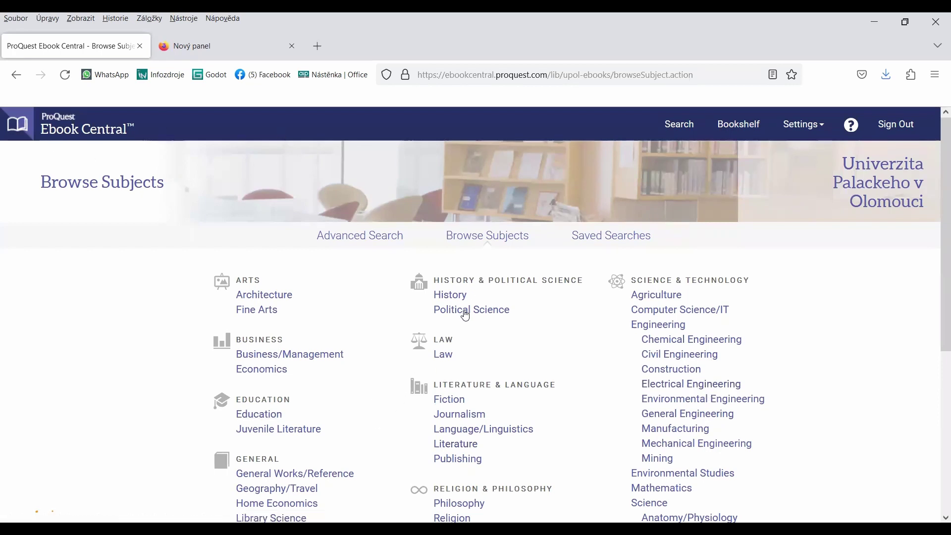
Step: Return to the saved searches and run the one named "seminar - voda - utery"
click(609, 237)
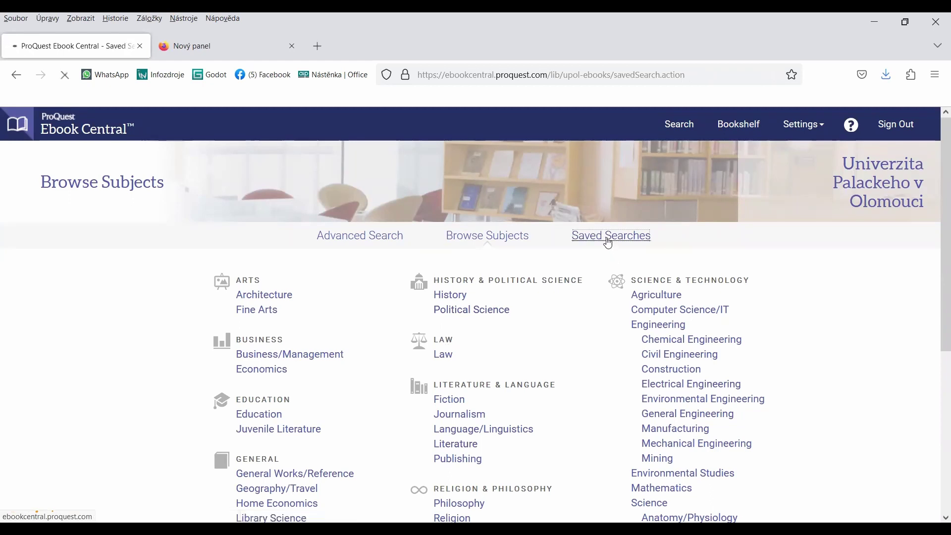
scroll(508, 475, down, 10)
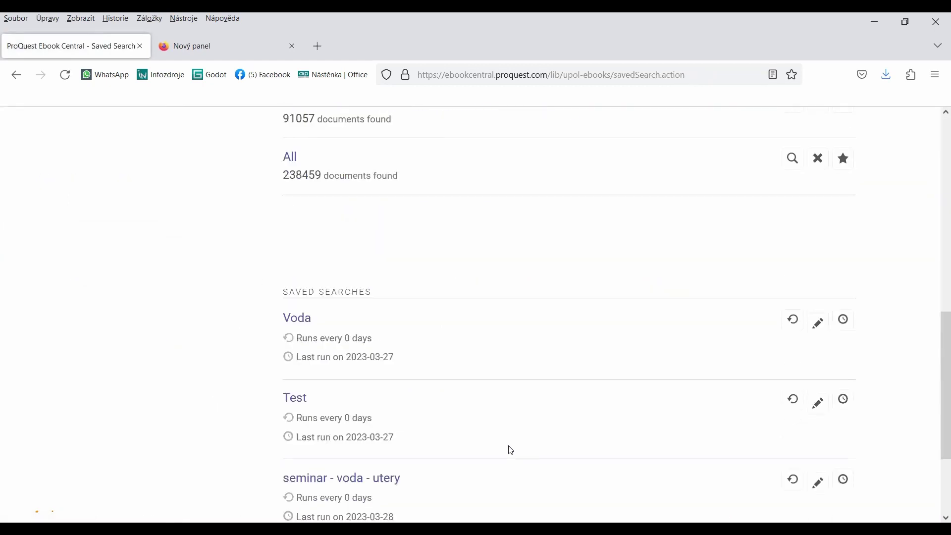
scroll(510, 445, down, 3)
click(391, 343)
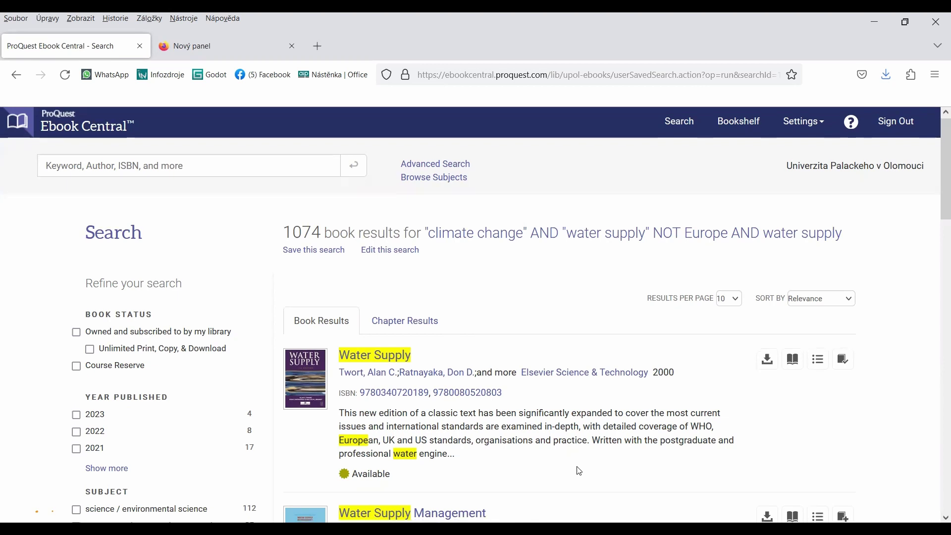
Step: View the details page of the Water Reuse book from the results, and return to the results list
scroll(629, 457, down, 3)
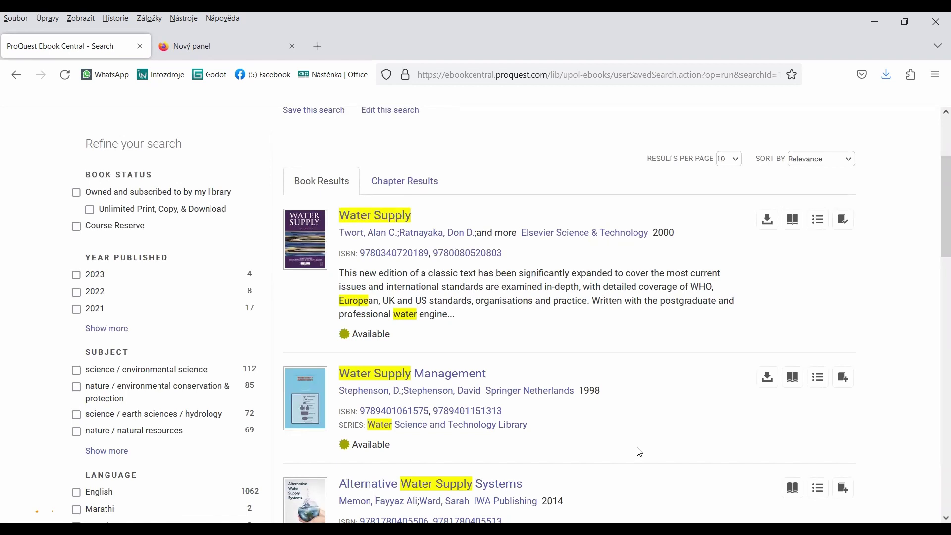
scroll(639, 452, down, 10)
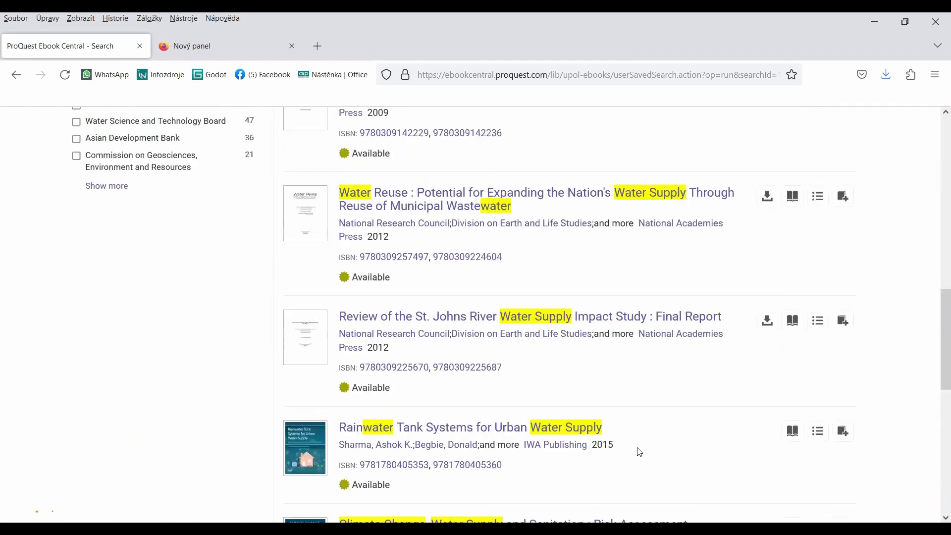
click(390, 197)
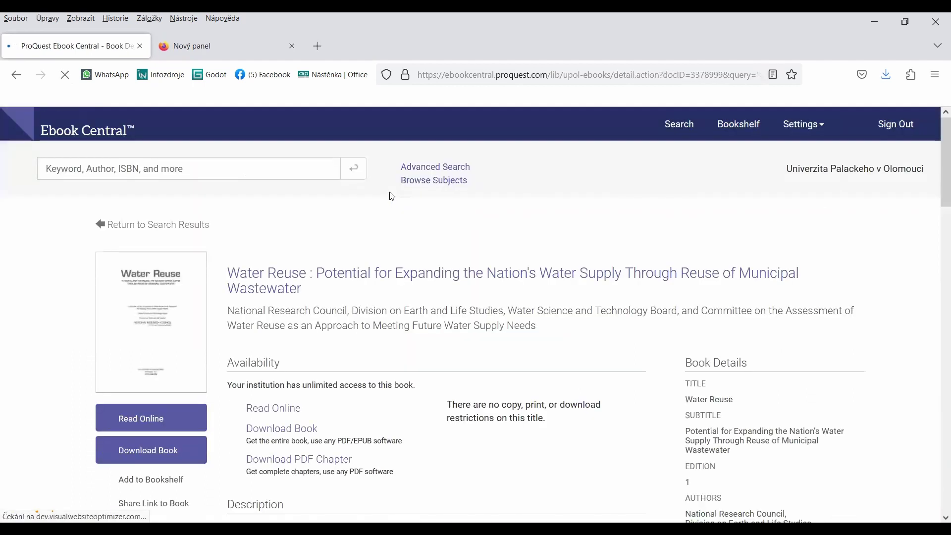
key(alt+Left)
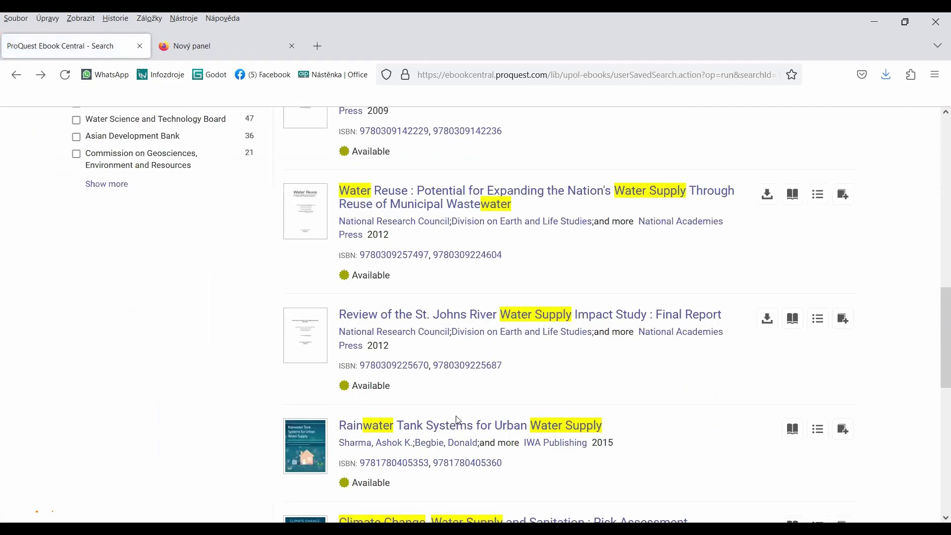
Step: Open the details of the book Performance Indicators for Water Supply Services and examine its availability and description
scroll(414, 389, down, 7)
click(413, 389)
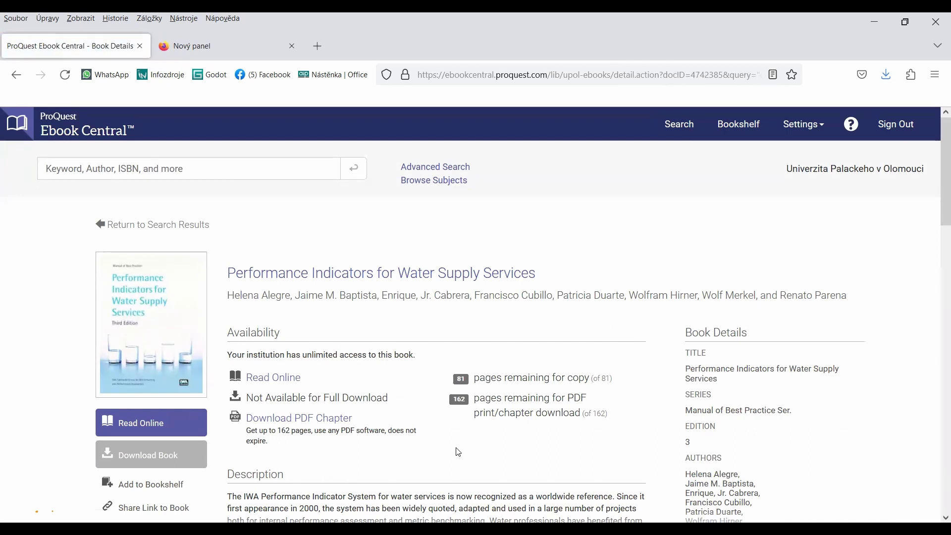
scroll(458, 451, down, 2)
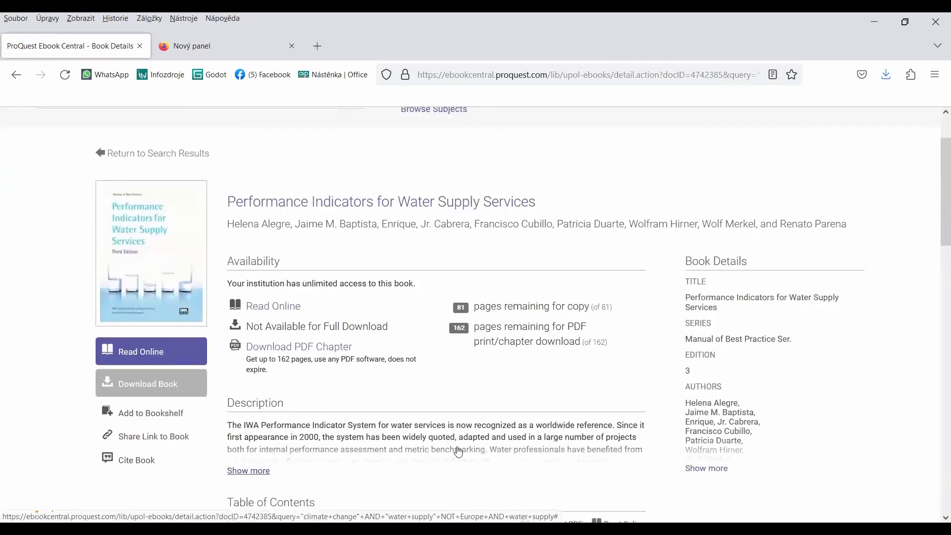
Step: Return to the search results, open the details of Melbourne's Water Catchments, and examine its availability and book details
click(16, 75)
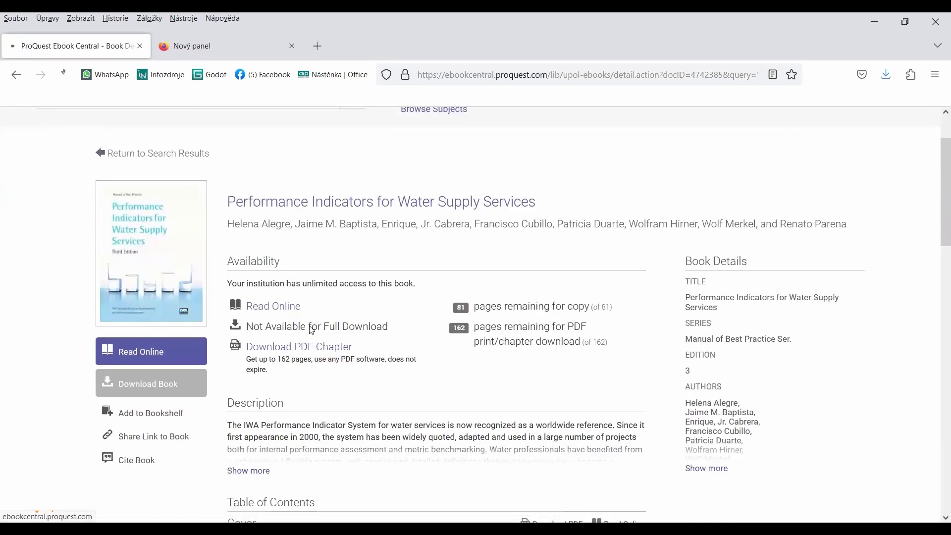
click(757, 394)
scroll(515, 387, down, 6)
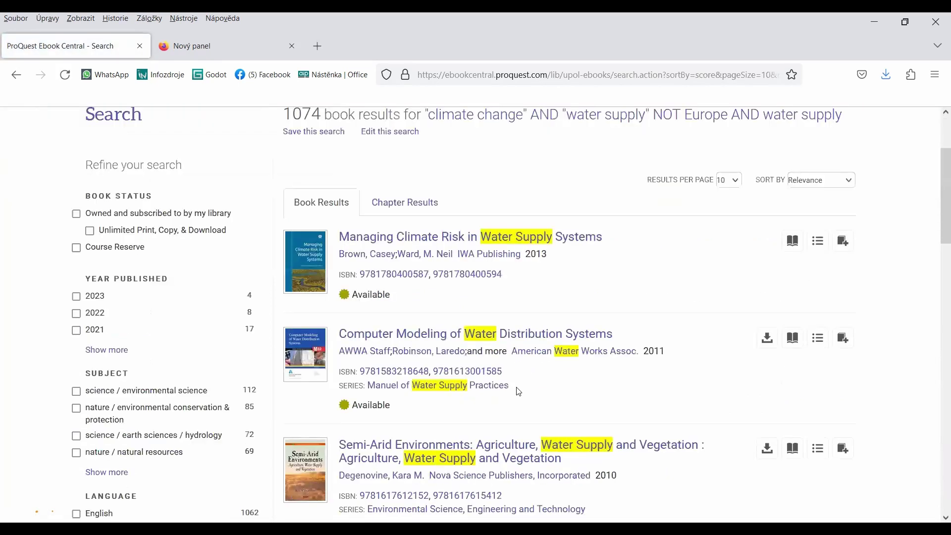
click(504, 335)
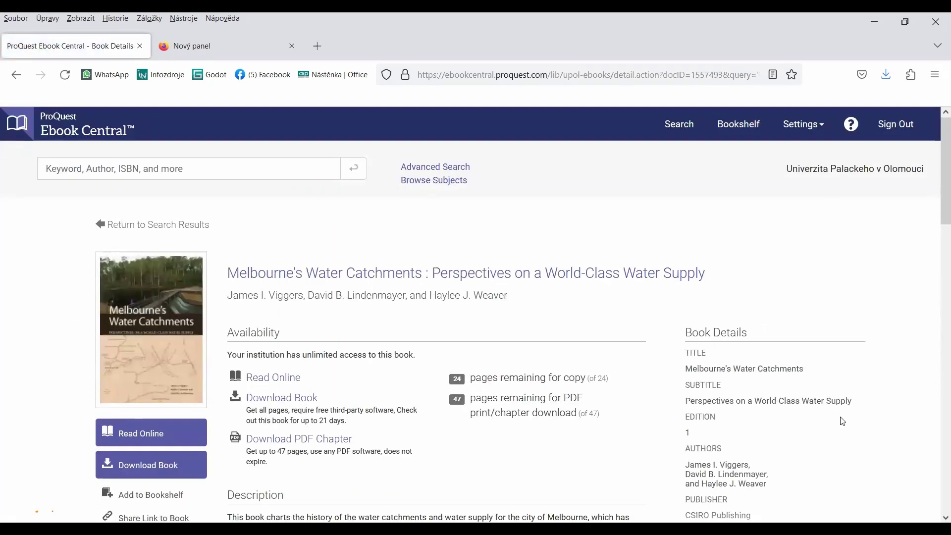
scroll(842, 418, down, 1)
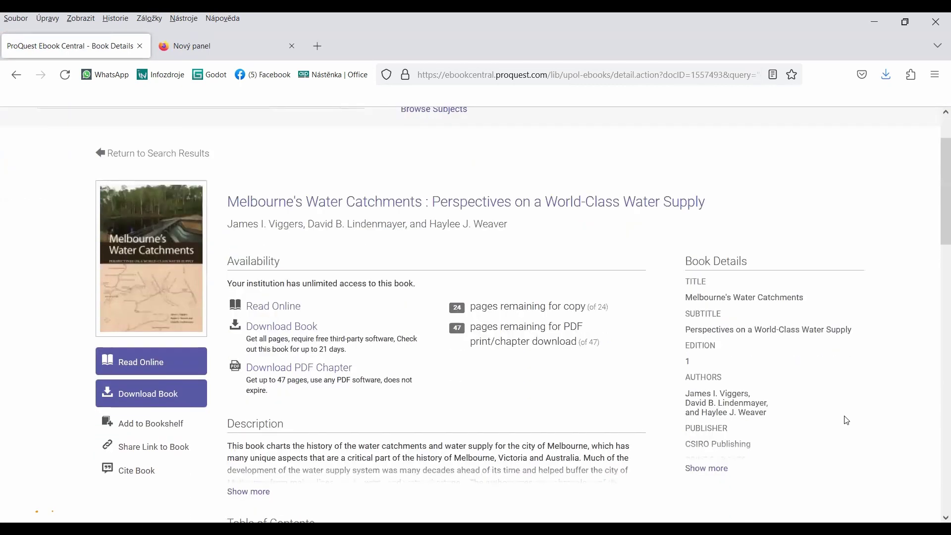
scroll(844, 419, up, 1)
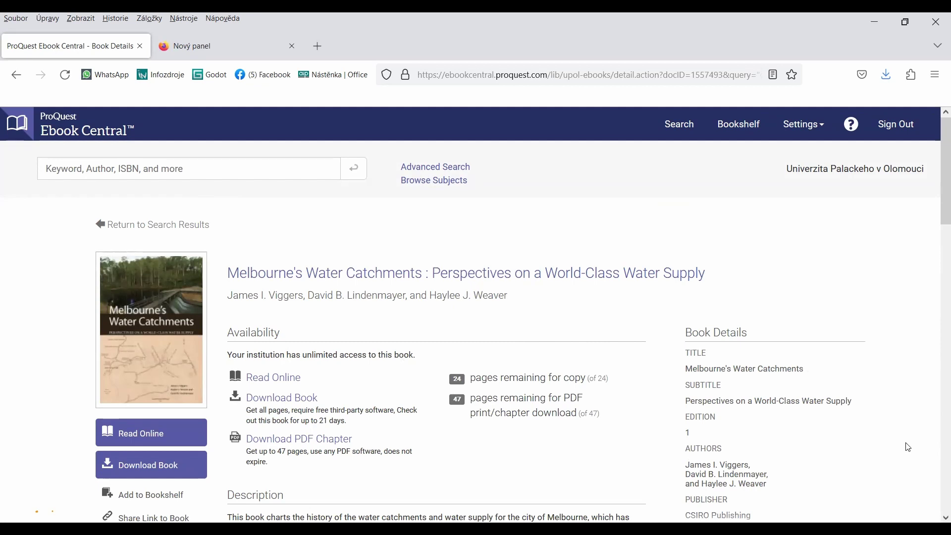
scroll(909, 448, down, 3)
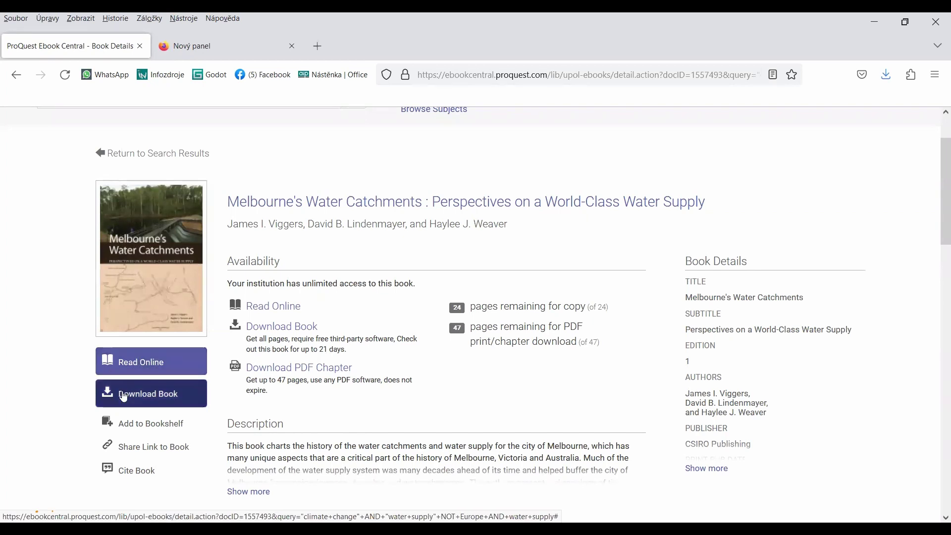
Step: Start the full book download for a laptop or desktop on your own computer, and mark the Adobe Digital Editions step as done
scroll(120, 392, down, 1)
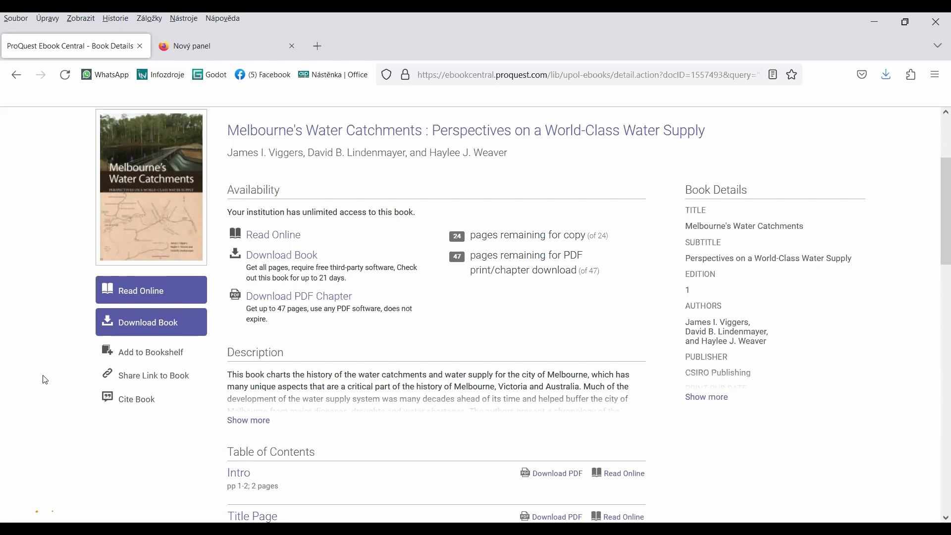
click(154, 323)
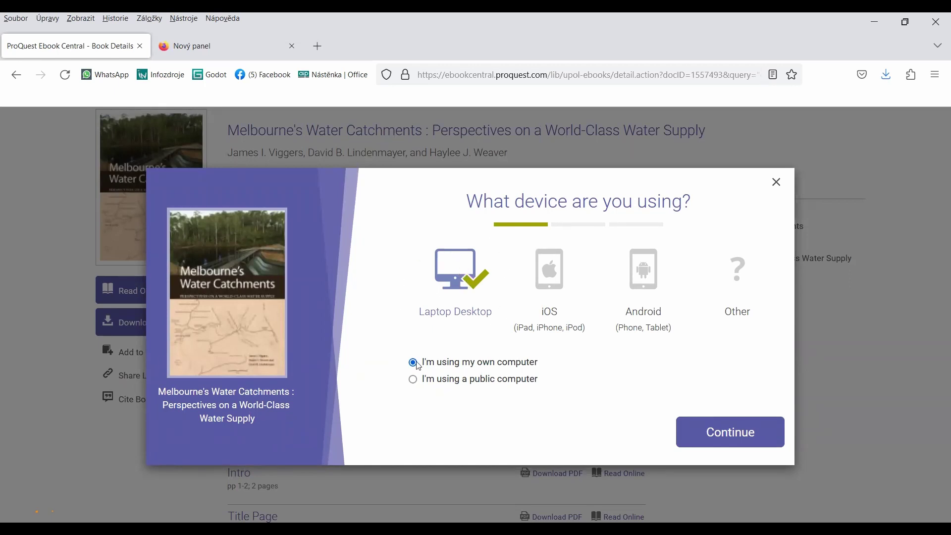
click(733, 440)
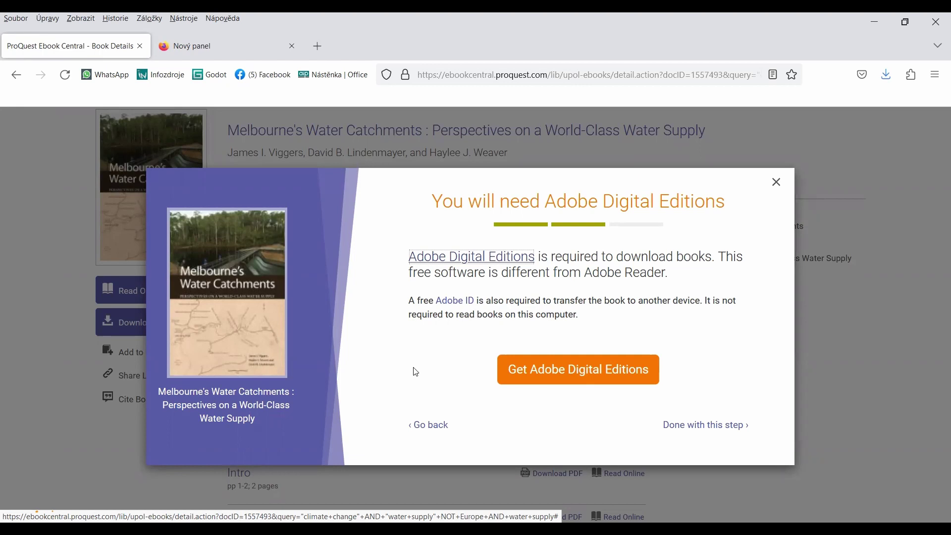
click(705, 425)
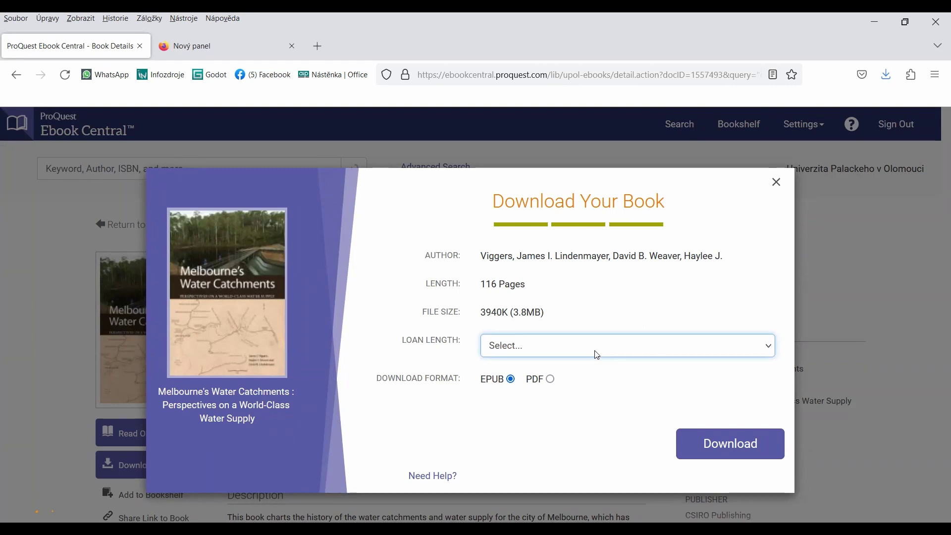
Step: Download the book with a one-day loan and open the file 1557493.acsm with Adobe Digital Editions
click(528, 387)
click(731, 447)
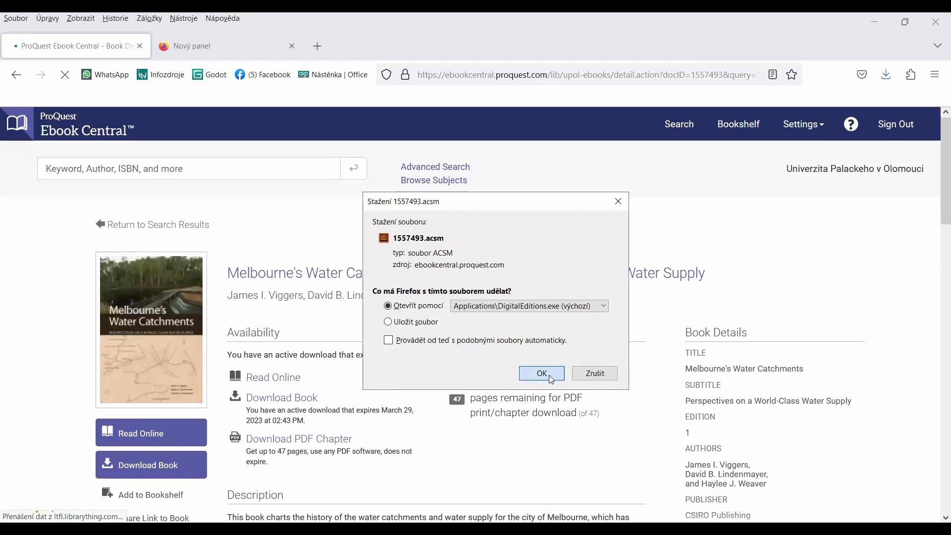
click(548, 374)
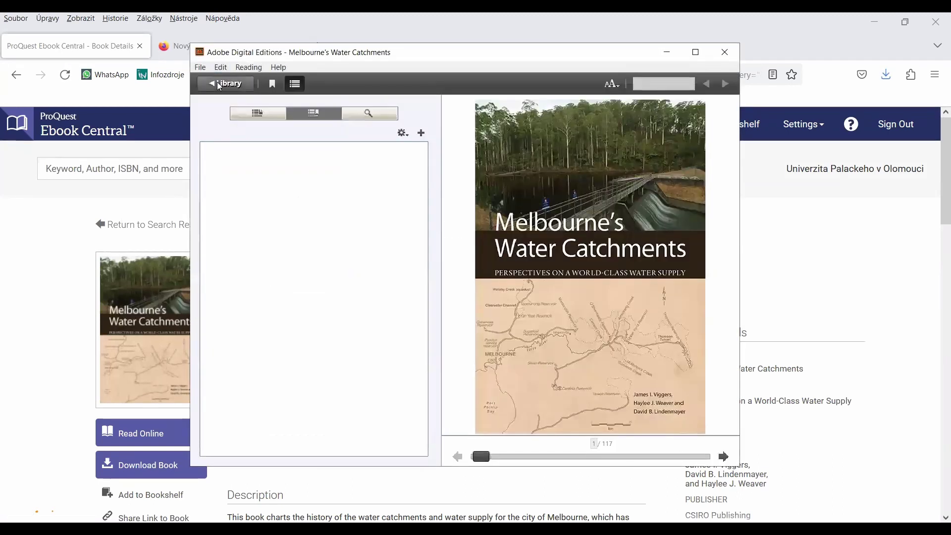
Step: Open the Adobe Digital Editions library and examine the downloaded books, their loan status labels, and the bookshelf categories
click(225, 89)
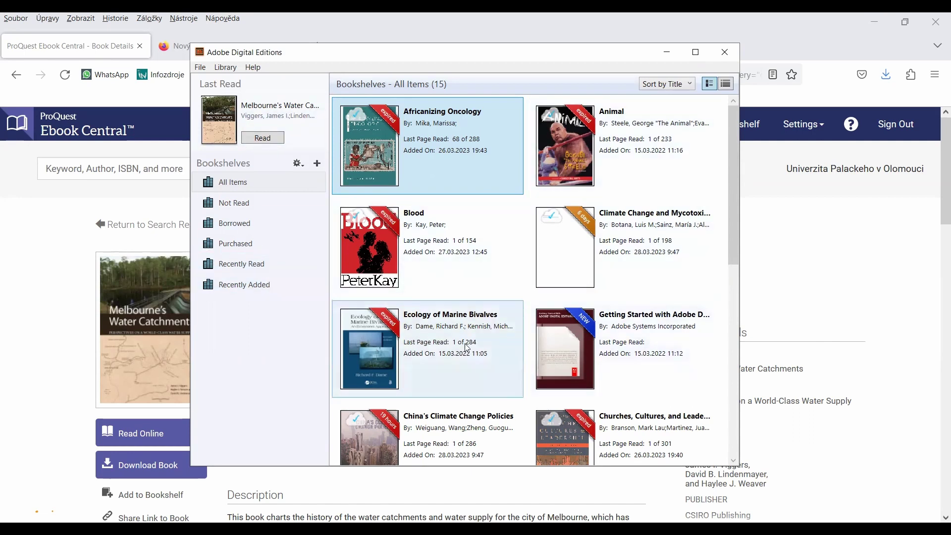
scroll(466, 346, down, 2)
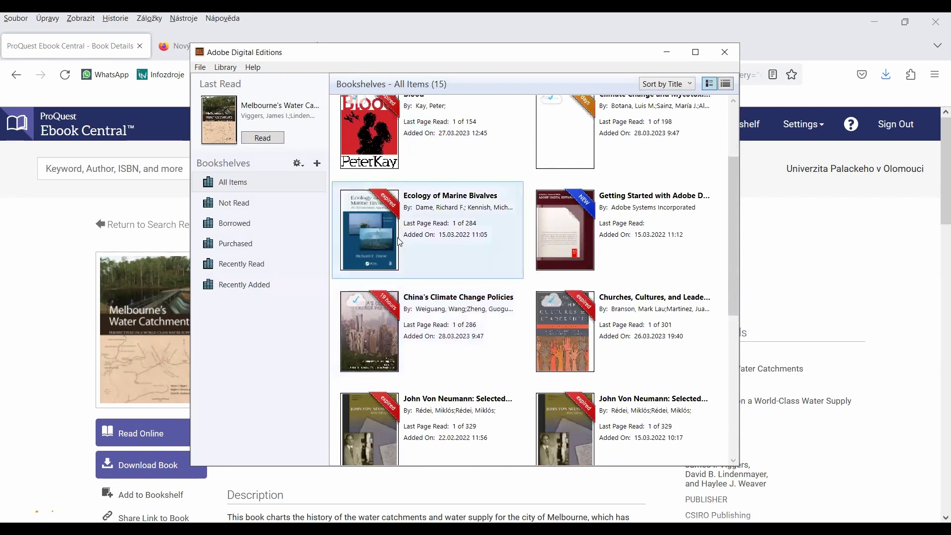
scroll(480, 337, down, 3)
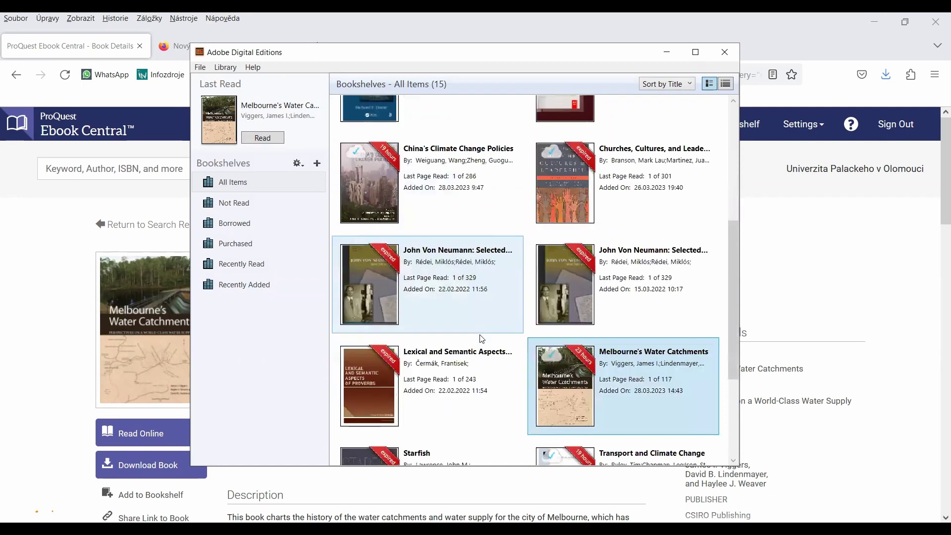
scroll(480, 338, down, 3)
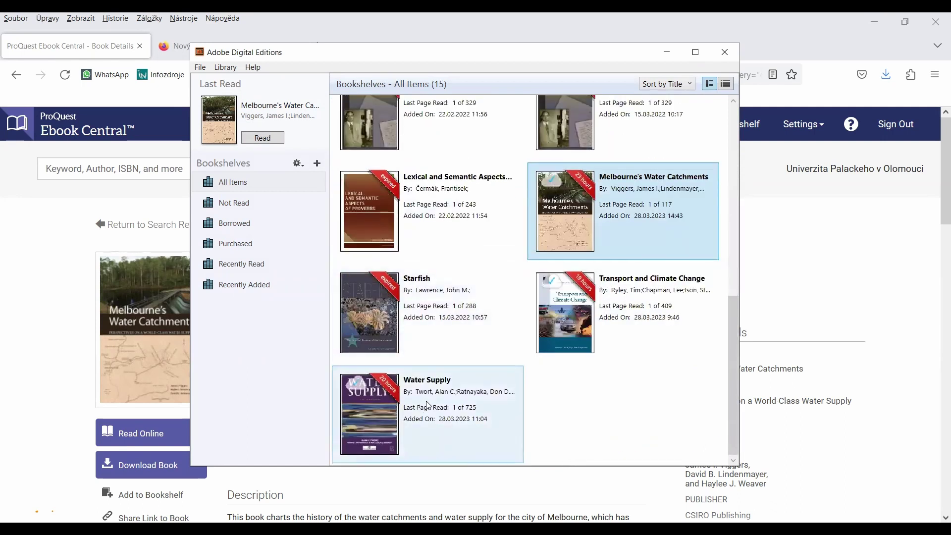
scroll(428, 404, up, 1)
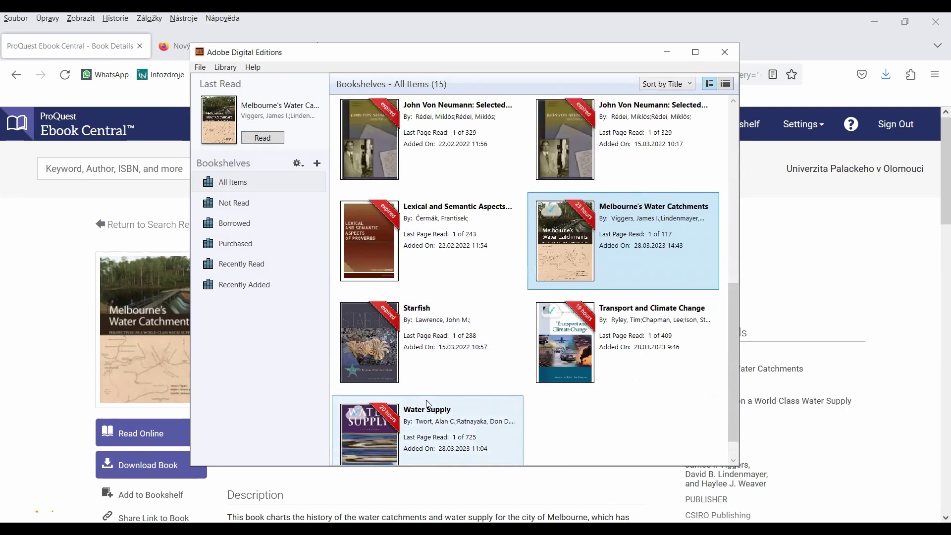
scroll(428, 403, up, 5)
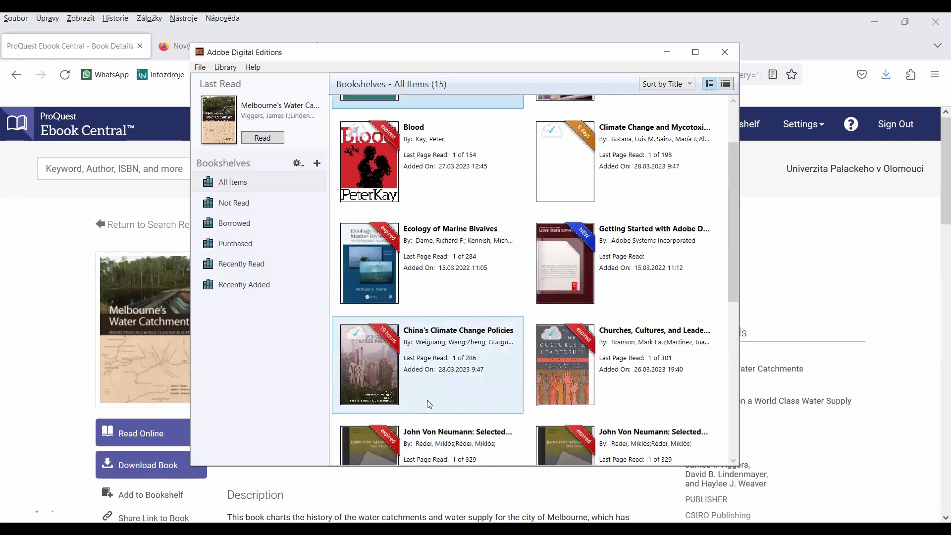
scroll(429, 404, up, 1)
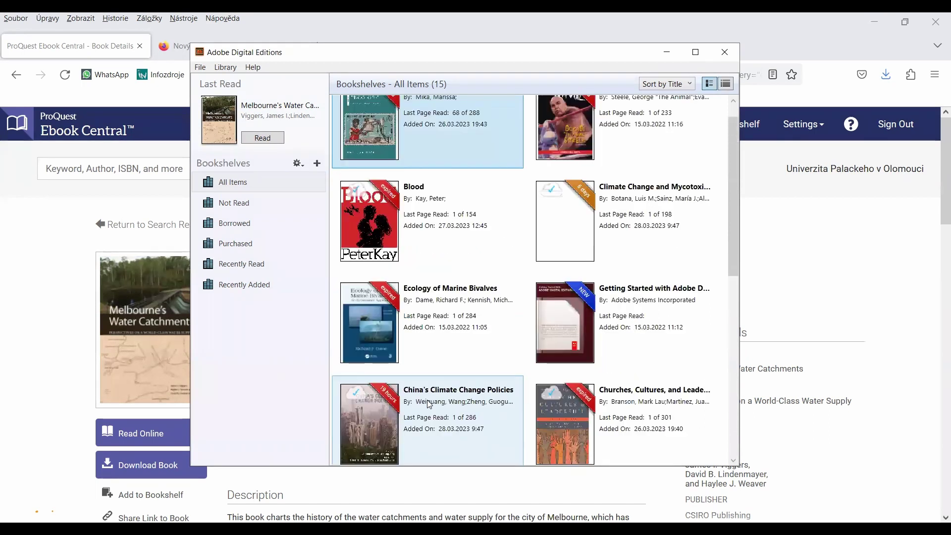
scroll(431, 396, up, 1)
scroll(431, 395, down, 2)
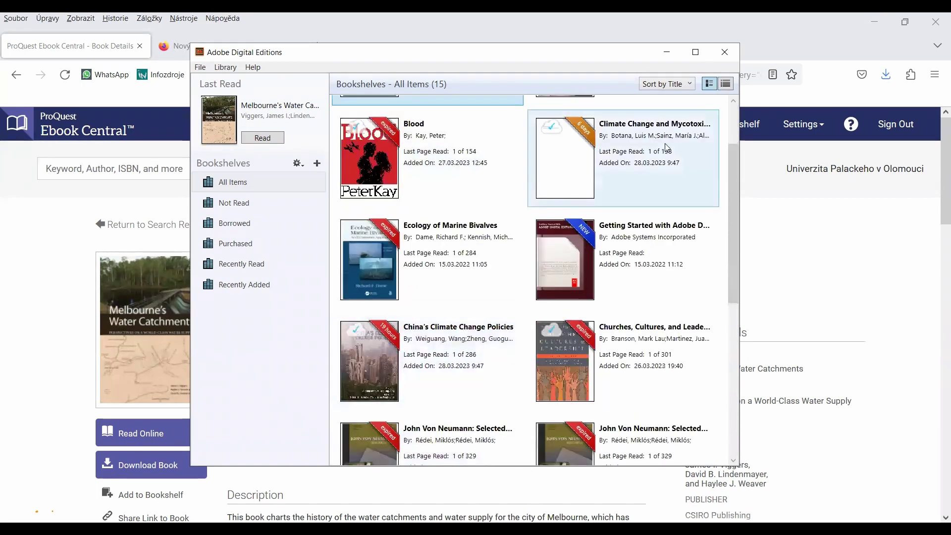
scroll(638, 354, down, 6)
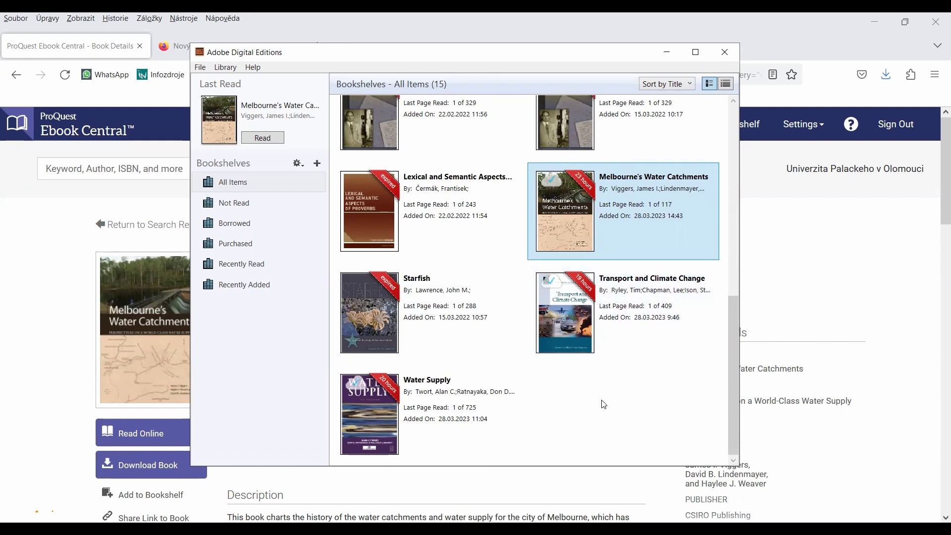
scroll(604, 404, up, 10)
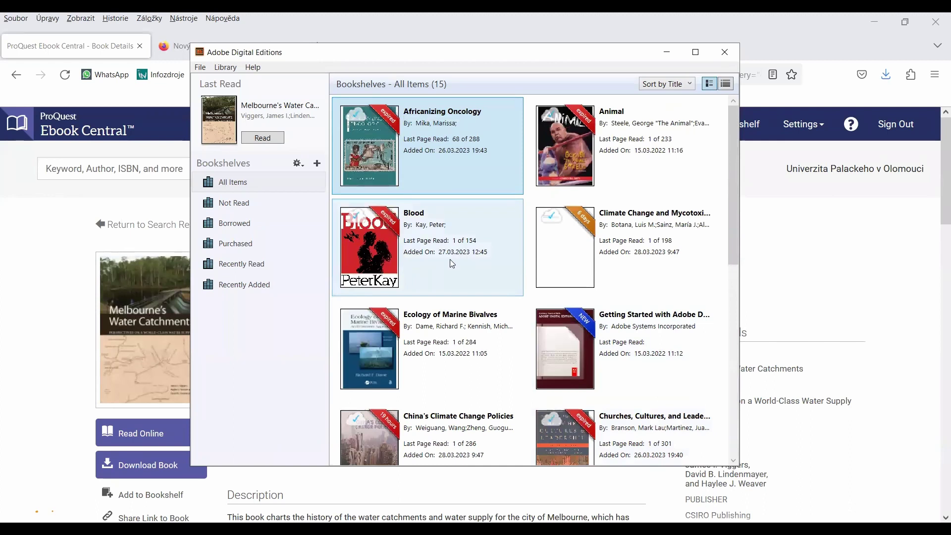
scroll(506, 364, down, 3)
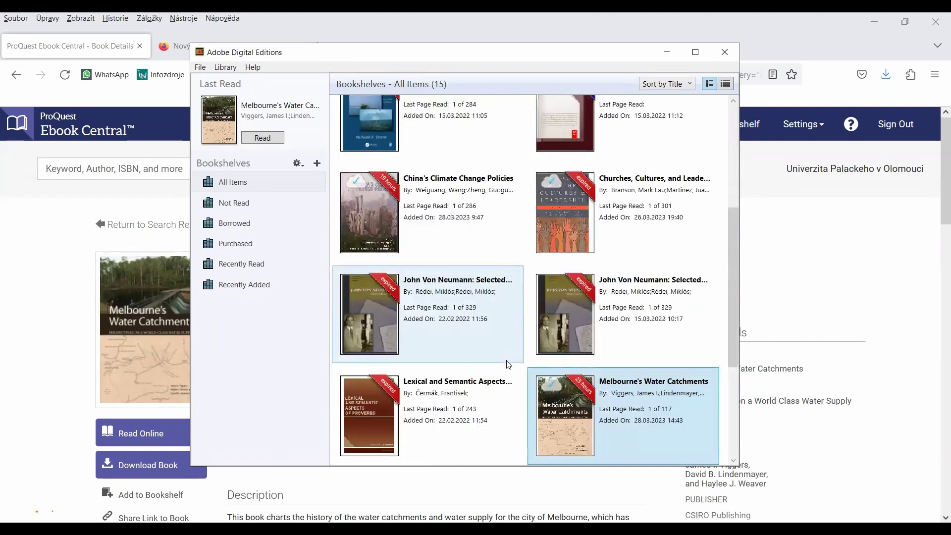
scroll(509, 365, down, 3)
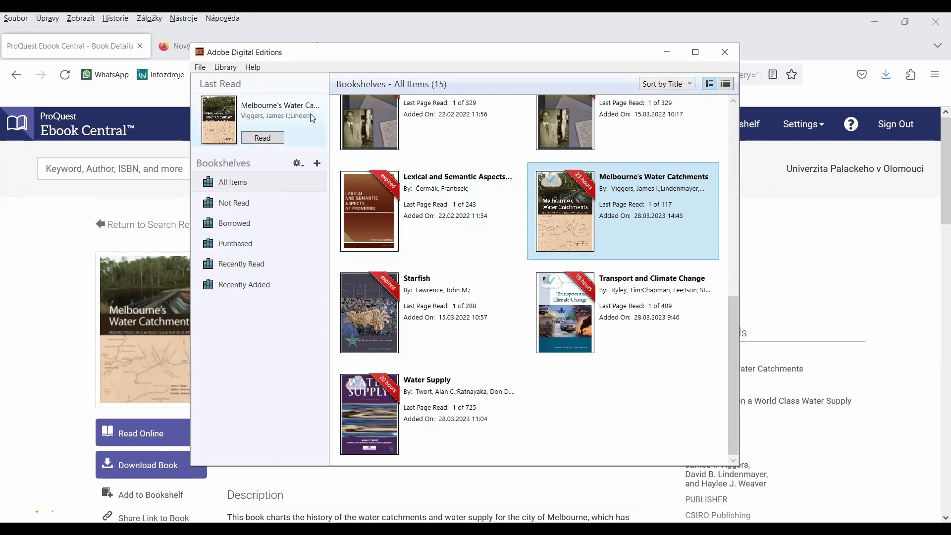
click(225, 68)
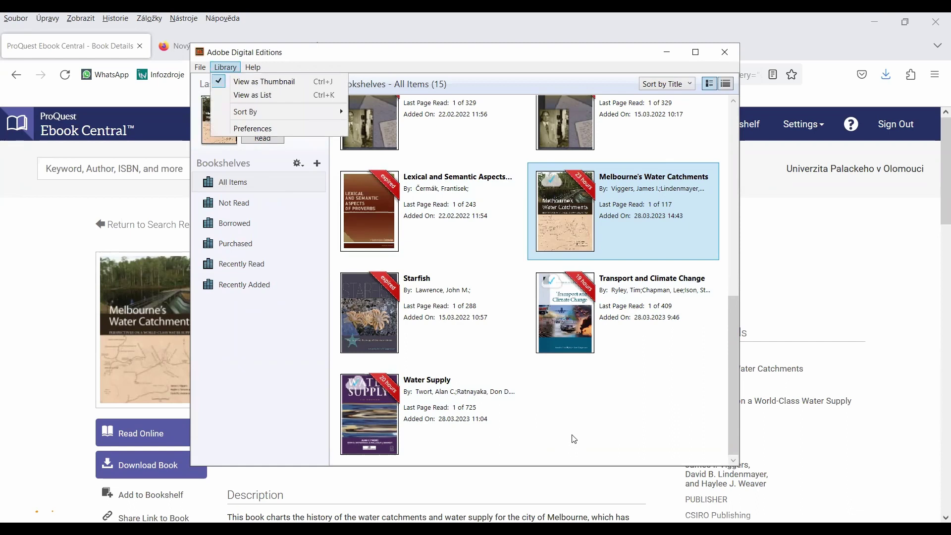
click(238, 272)
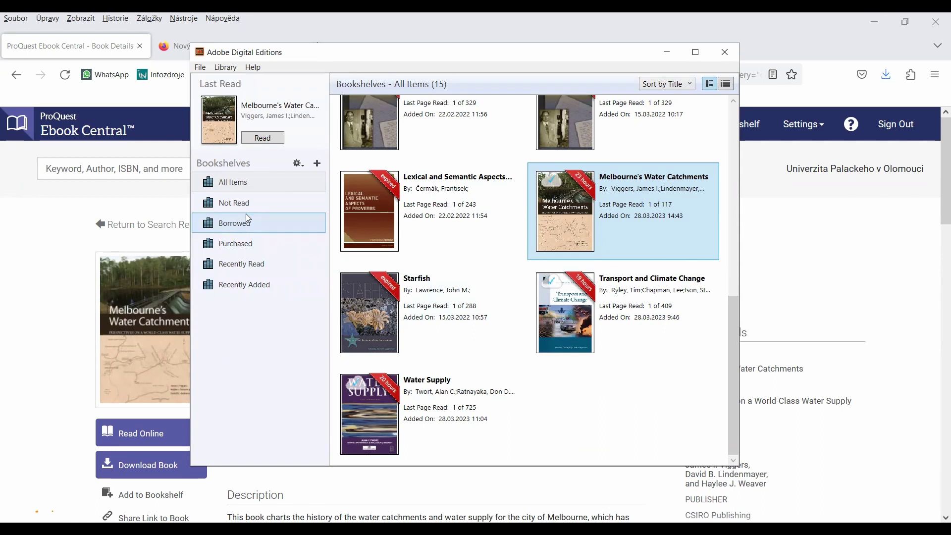
scroll(604, 413, up, 3)
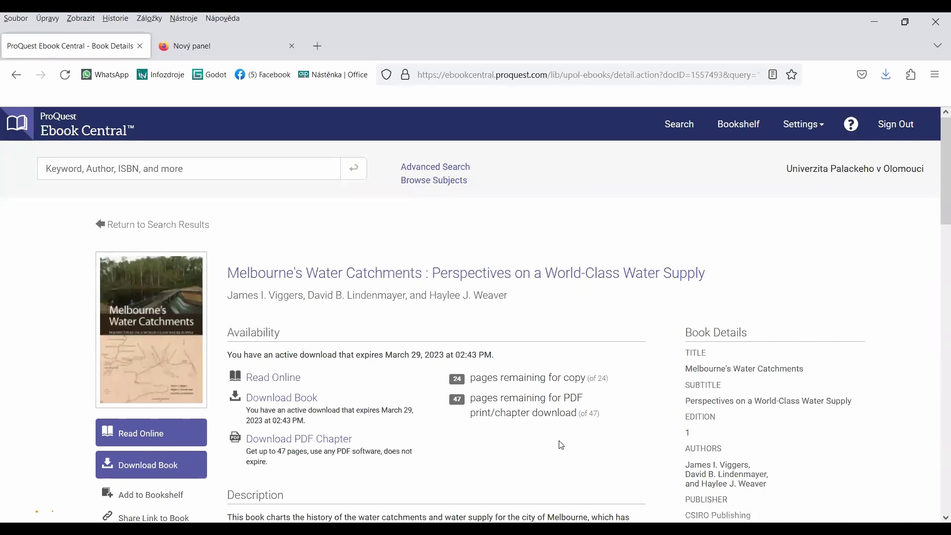
Step: Back in Ebook Central, open Melbourne's Water Catchments in the online reader and display its table of contents
scroll(555, 449, down, 1)
scroll(555, 449, down, 2)
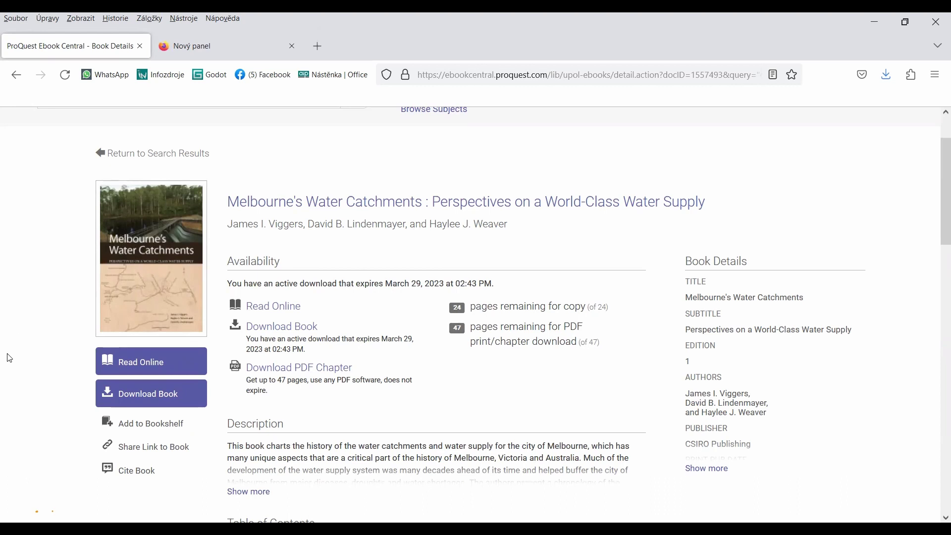
click(151, 364)
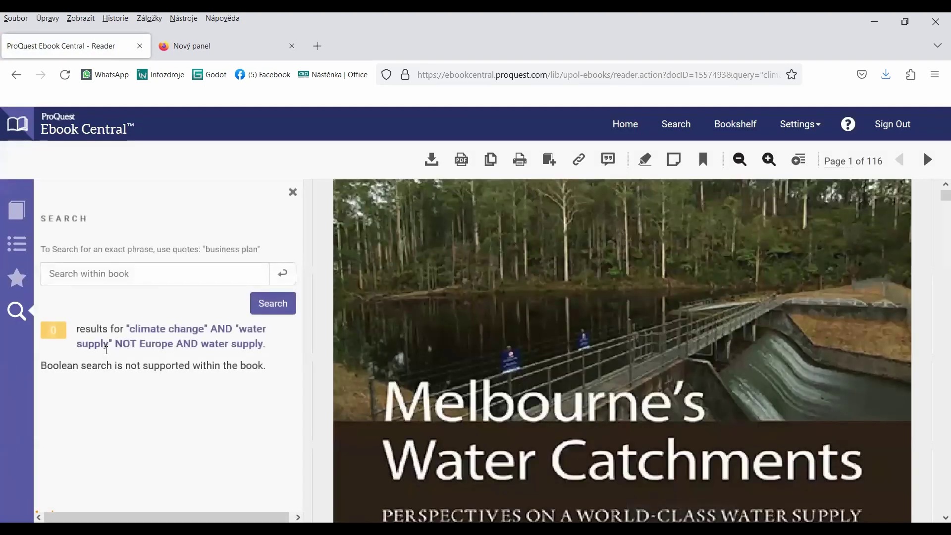
click(18, 245)
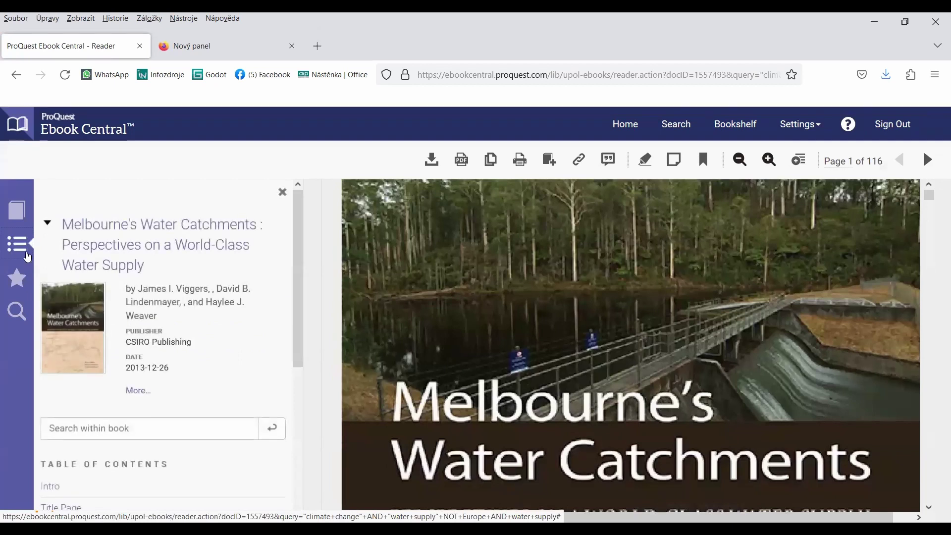
Step: Look through the table of contents and browse the book's opening pages as far as the Dedication
scroll(132, 391, down, 5)
scroll(132, 391, up, 5)
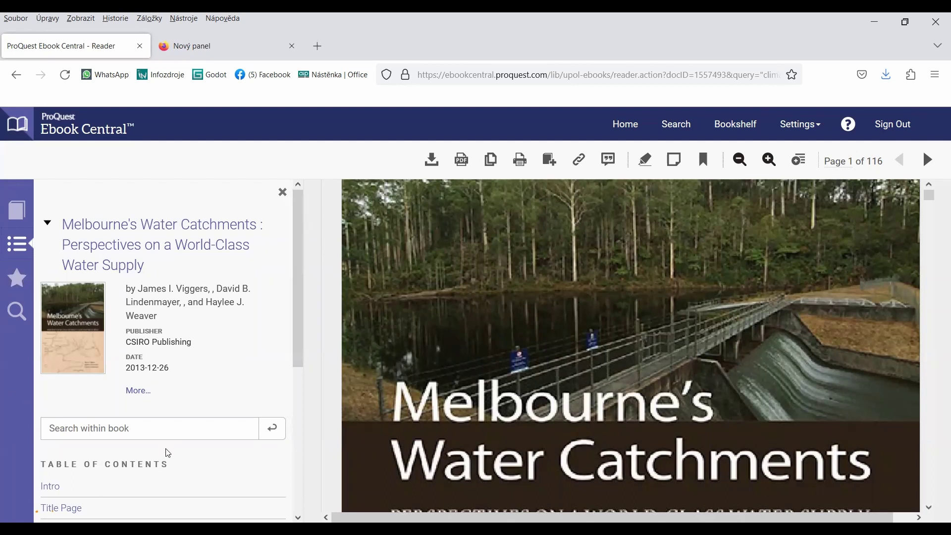
scroll(166, 448, down, 5)
scroll(120, 418, up, 5)
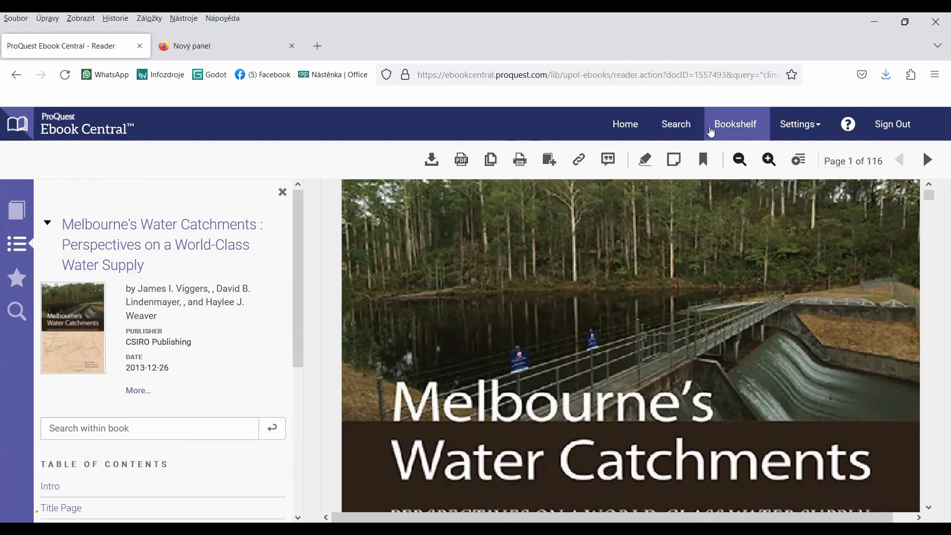
scroll(605, 387, down, 3)
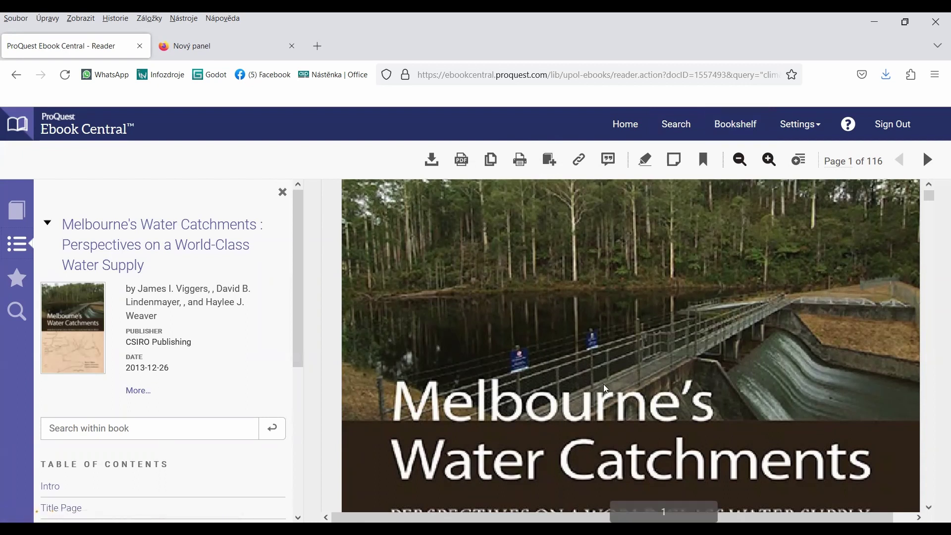
scroll(606, 389, down, 5)
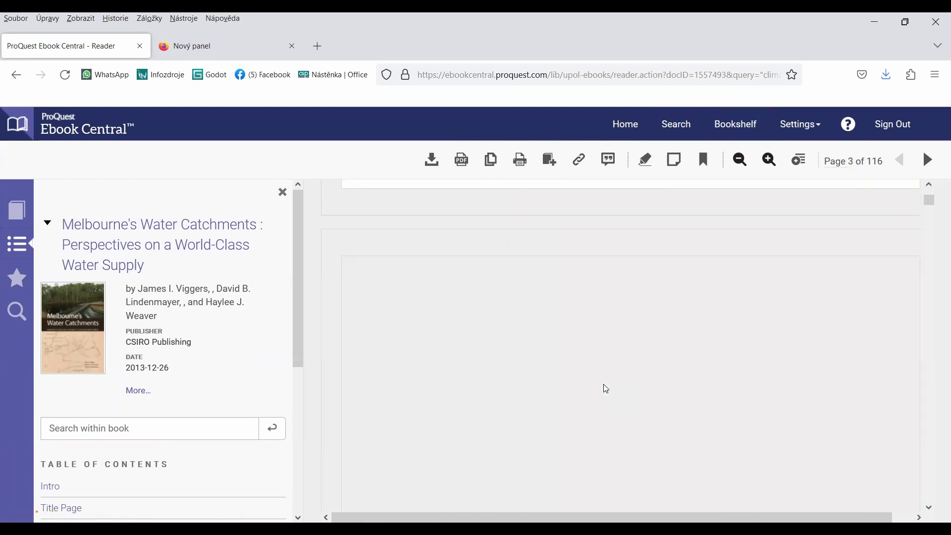
scroll(606, 388, down, 5)
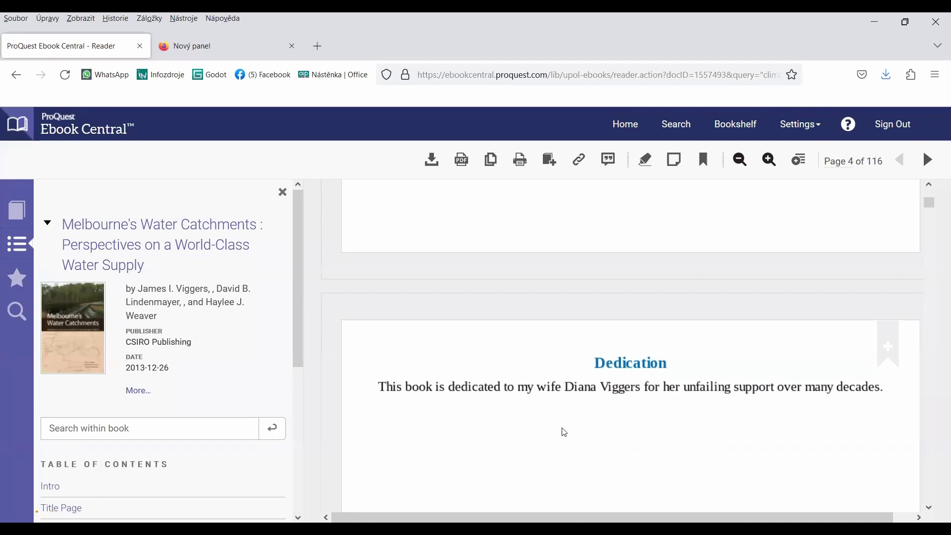
Step: Highlight the end of the Preface on page 10 in yellow, from "commencement" to "We also"
scroll(562, 431, down, 5)
scroll(566, 433, down, 10)
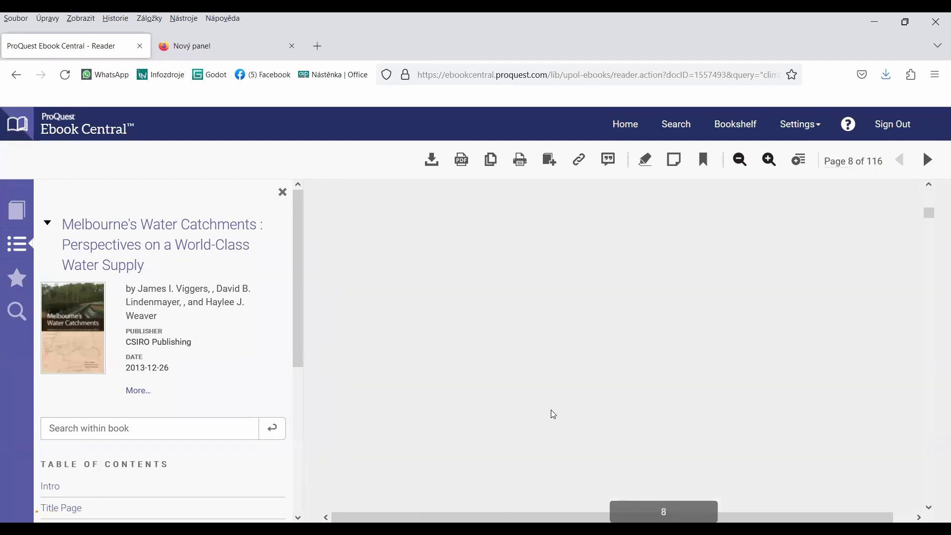
scroll(550, 398, down, 8)
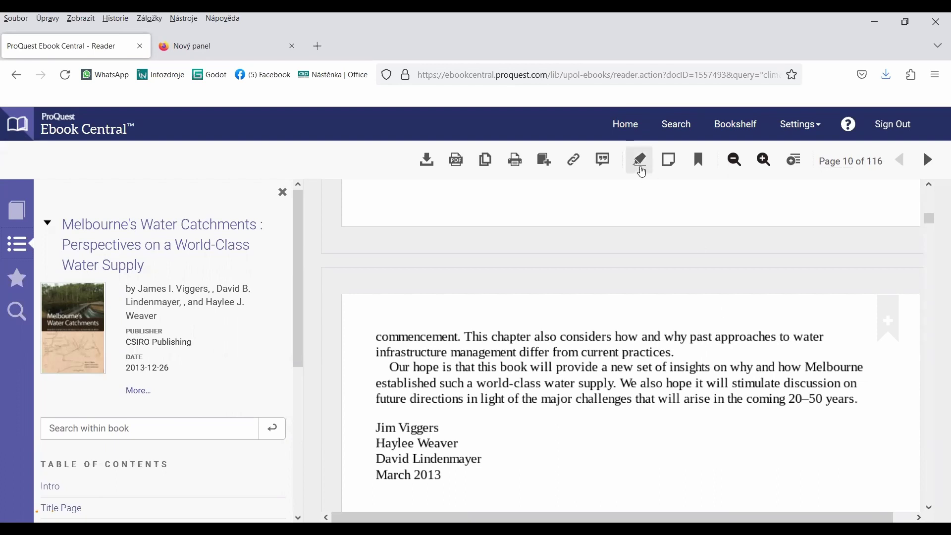
drag(377, 340, 653, 393)
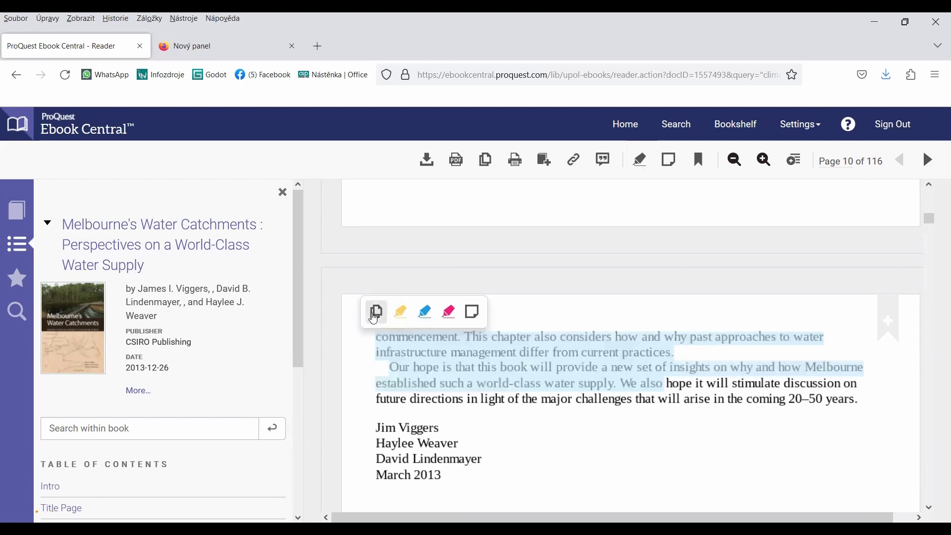
click(399, 315)
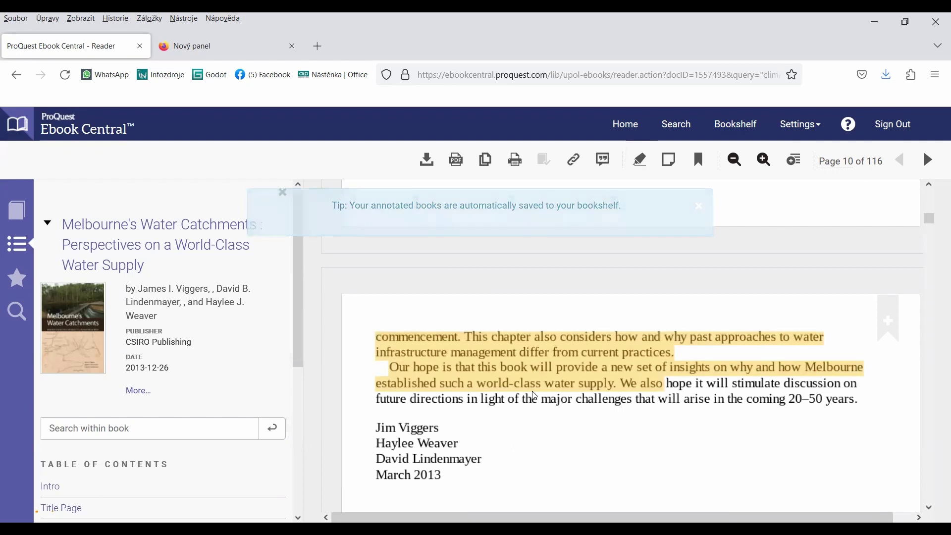
Step: Highlight the Acknowledgements in blue from the second paragraph to "several days to", and the Glossary entries Adit through Confluence in pink
scroll(534, 396, down, 10)
drag(390, 369, 672, 434)
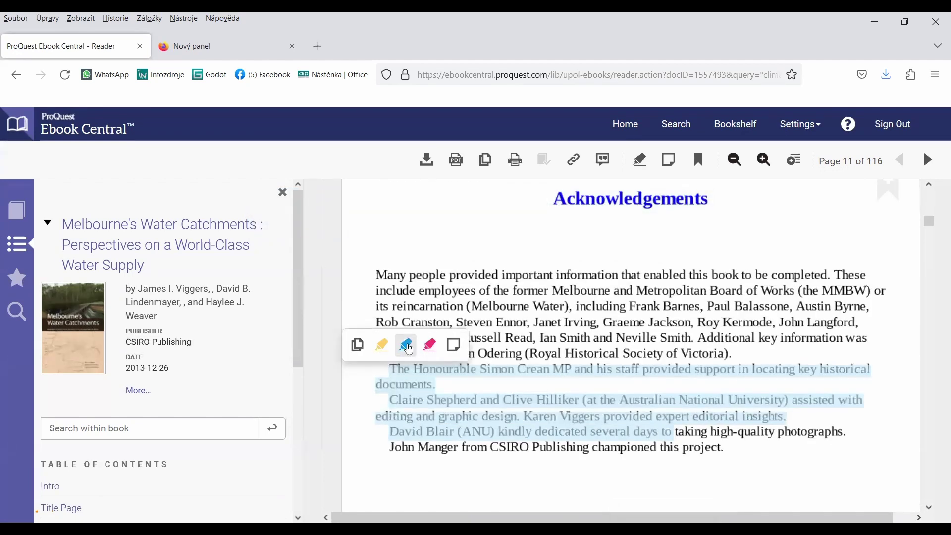
click(406, 345)
scroll(608, 429, down, 5)
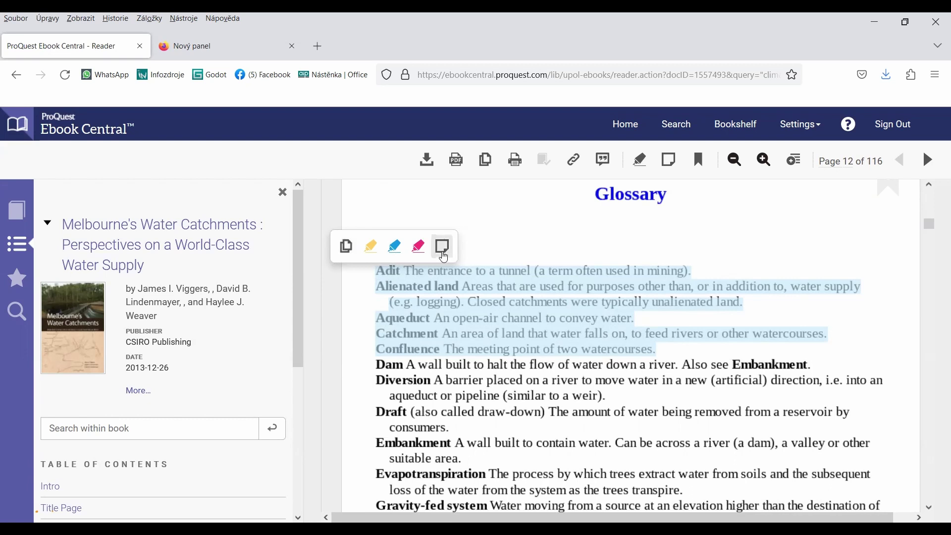
click(419, 246)
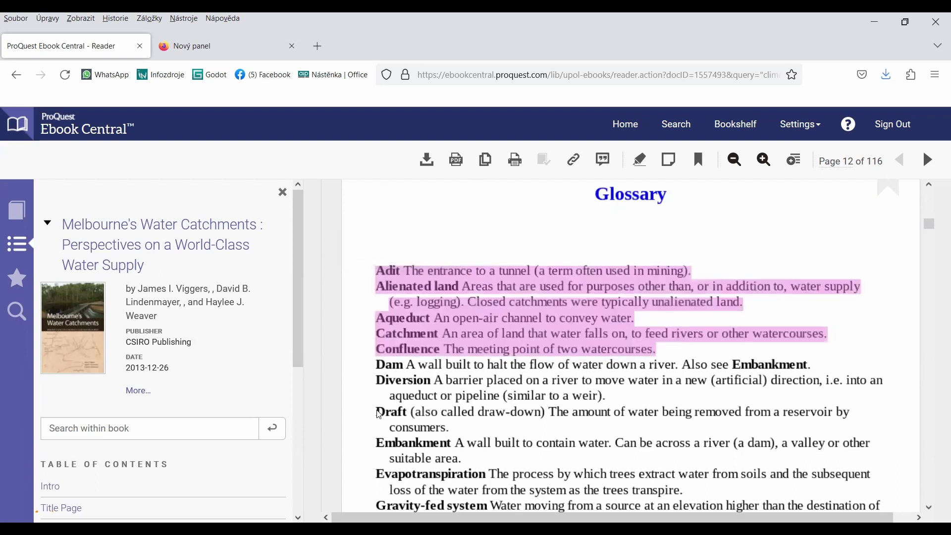
Step: Attach a note to the Glossary's Draft entry with a Czech reminder to send it to a named person, and save the note
drag(378, 412, 605, 422)
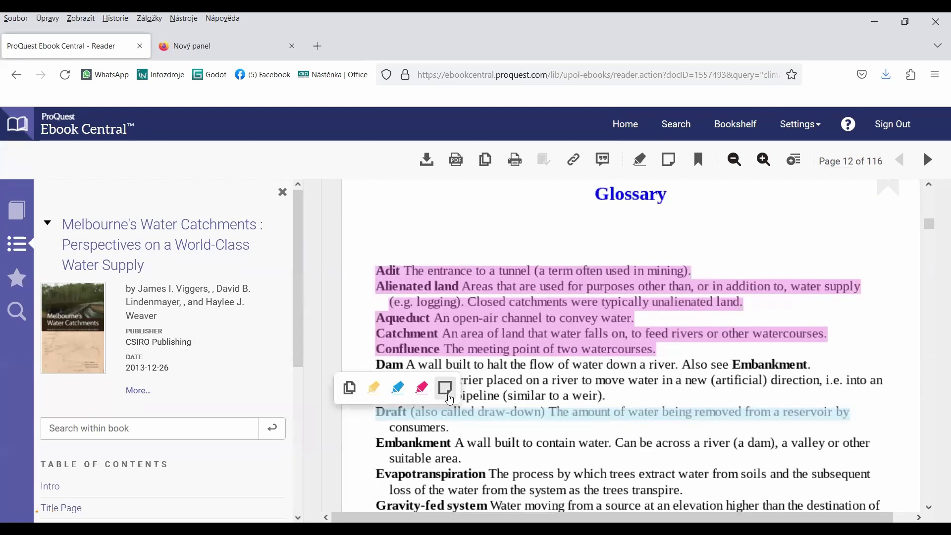
click(446, 388)
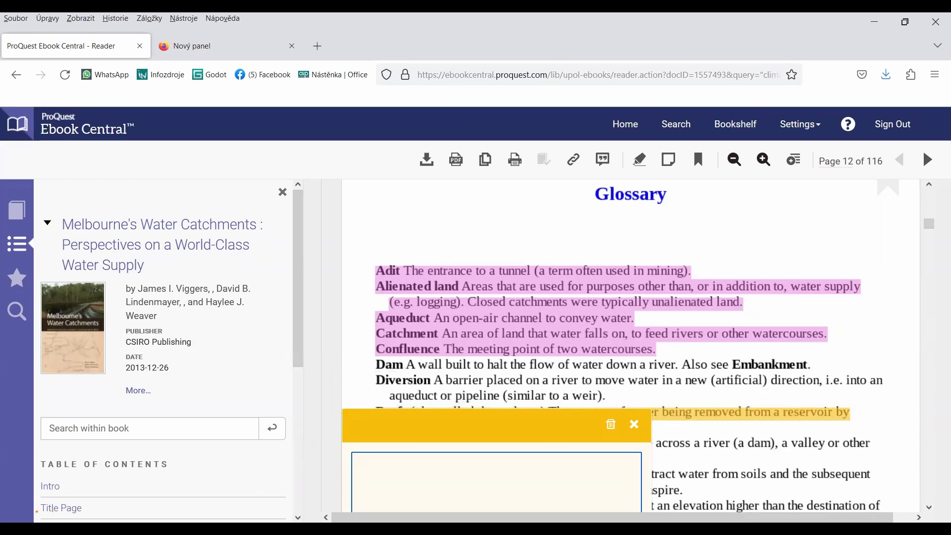
scroll(574, 312, down, 5)
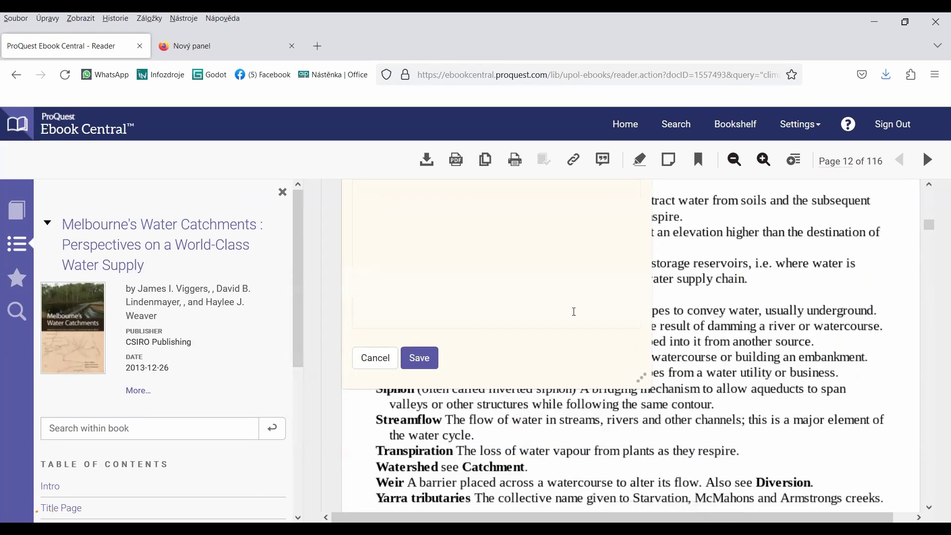
scroll(574, 311, up, 5)
scroll(541, 405, down, 1)
click(415, 400)
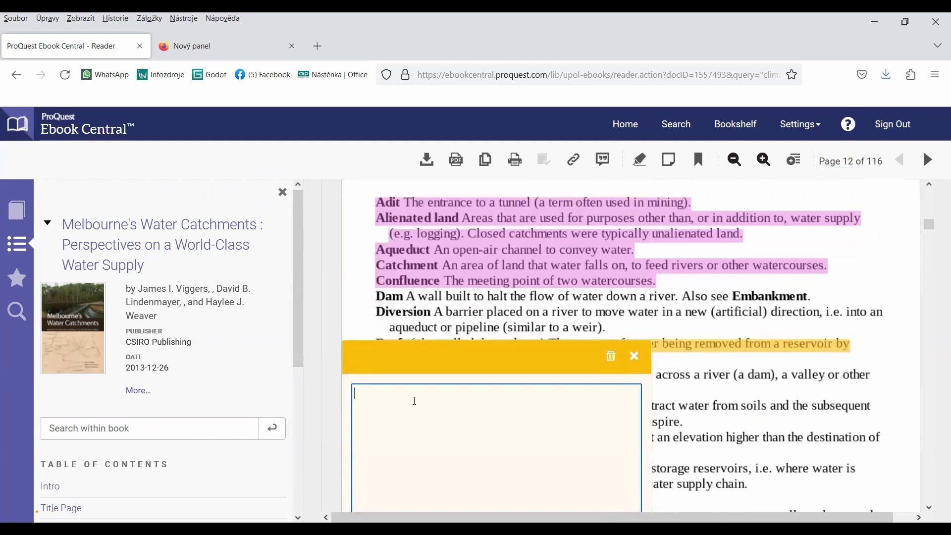
text(poslat Kláře!)
scroll(602, 451, down, 3)
click(425, 434)
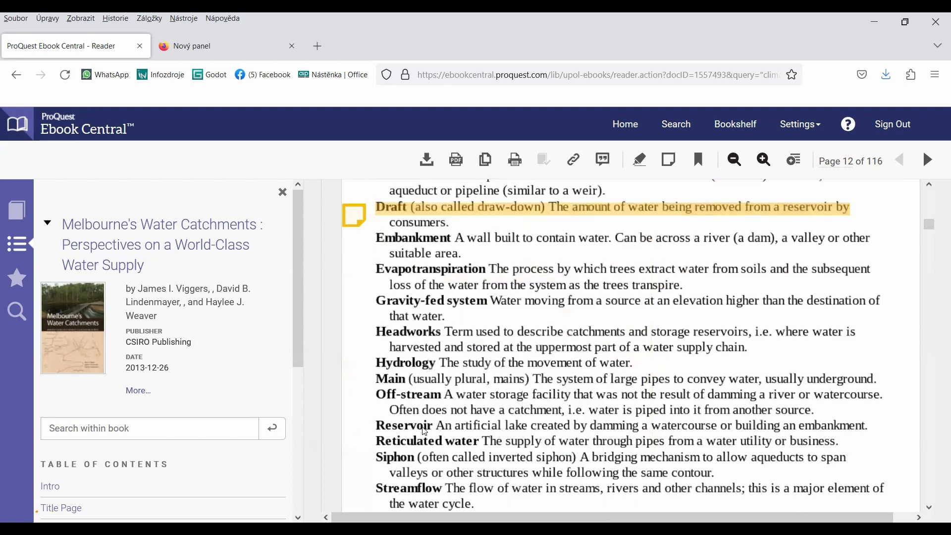
Step: Bookmark the Conversion table page after the Glossary
scroll(794, 426, down, 6)
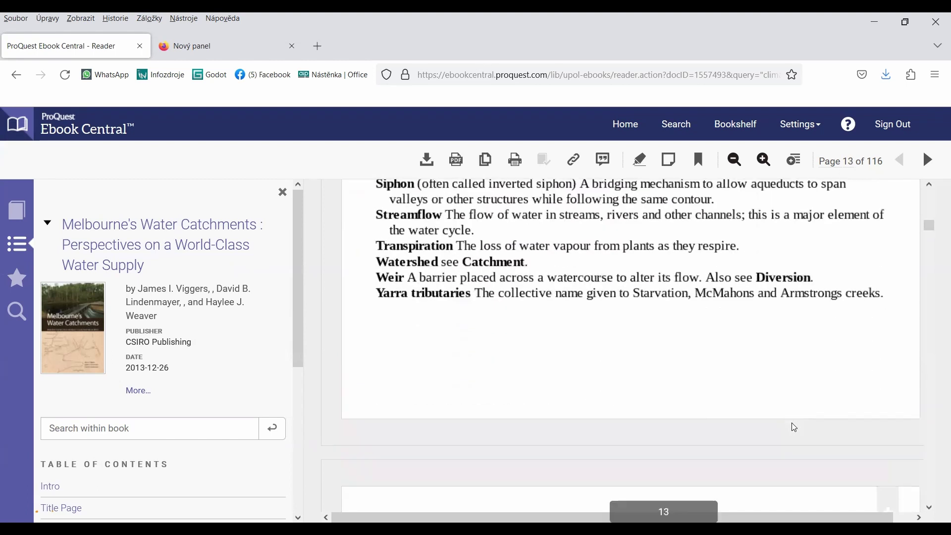
scroll(794, 427, down, 3)
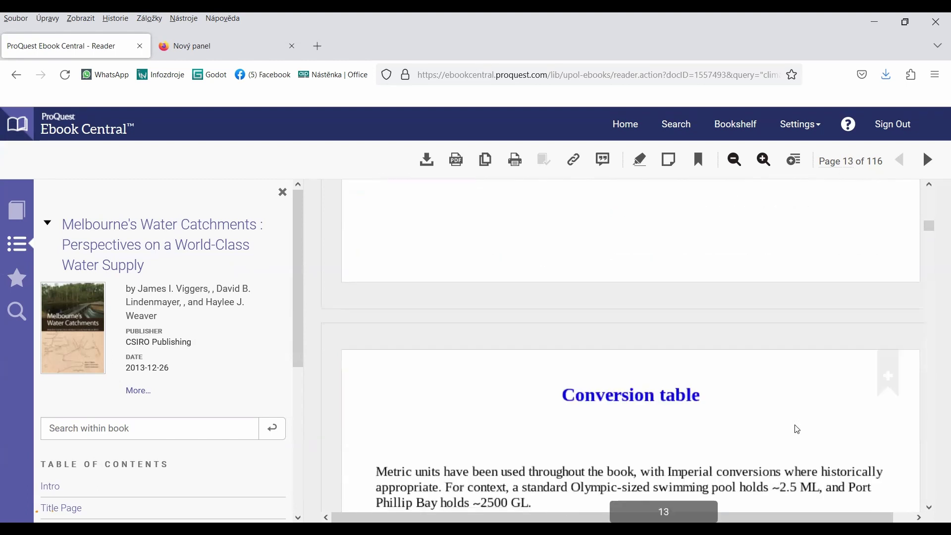
click(889, 381)
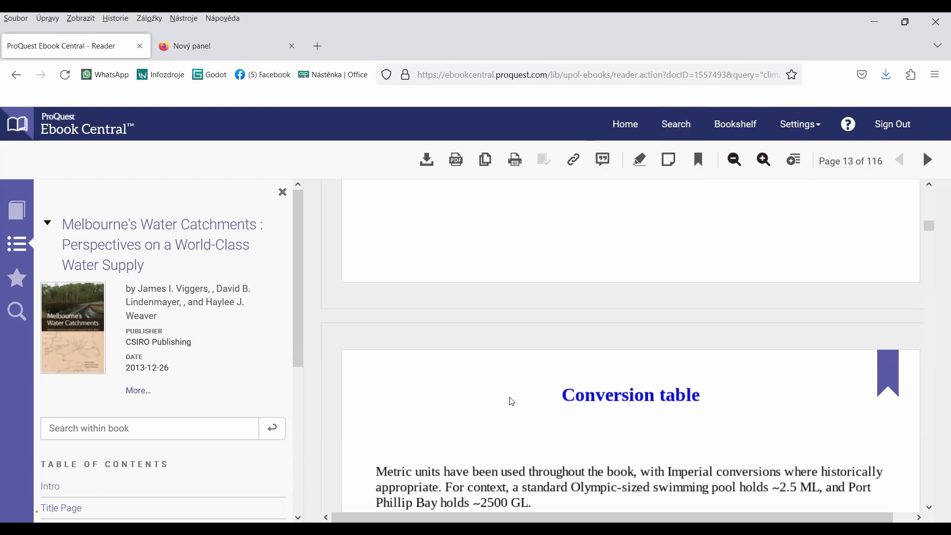
Step: Display the book's annotations and examine the entries under Preface, Acknowledgements, Glossary and Conversion table
scroll(508, 400, down, 3)
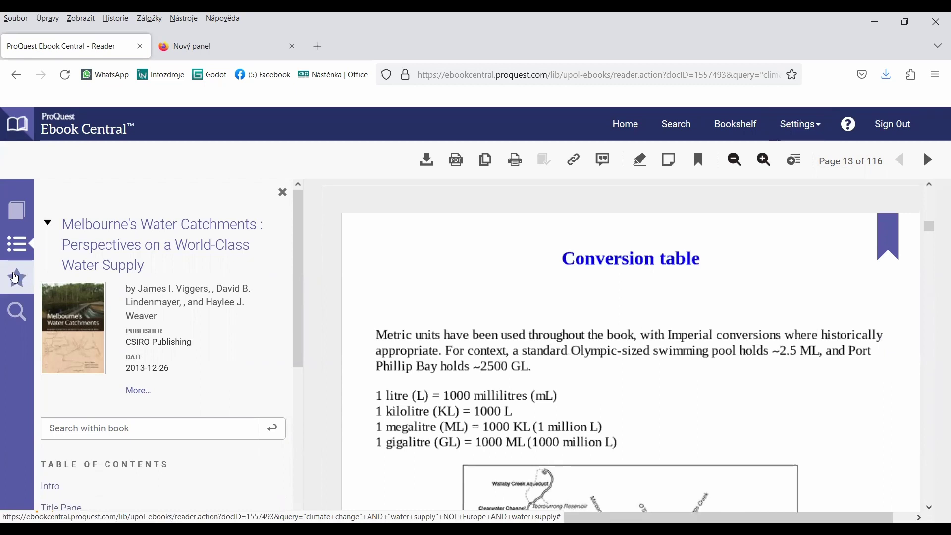
click(15, 278)
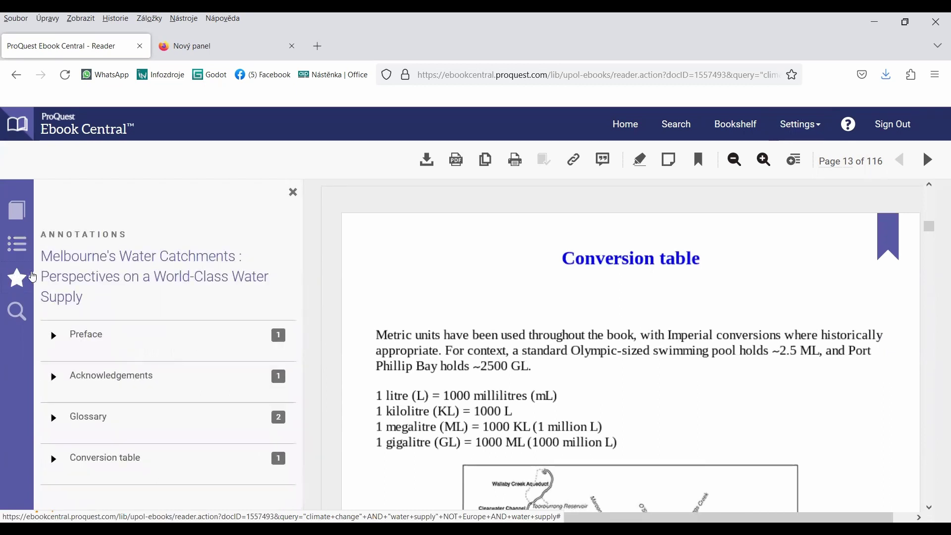
click(53, 336)
scroll(53, 338, down, 1)
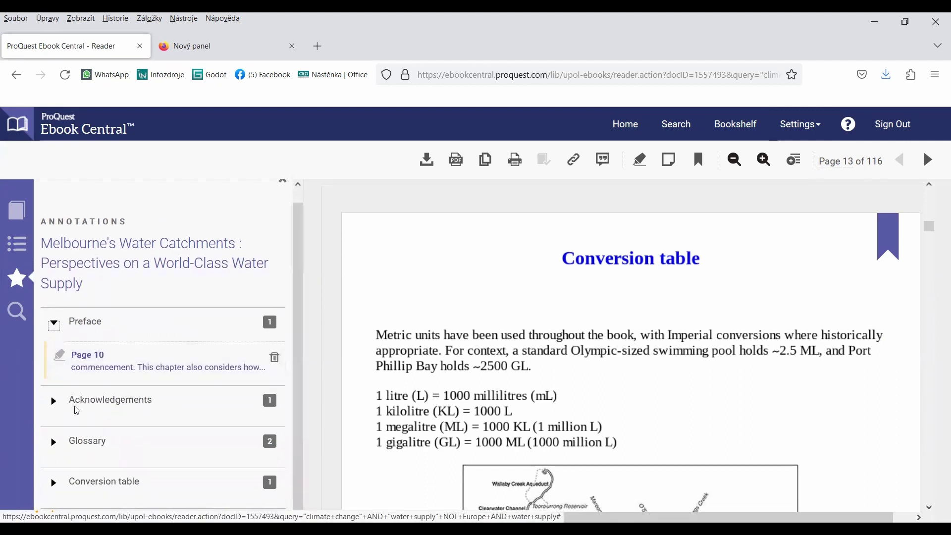
click(53, 402)
scroll(67, 425, down, 1)
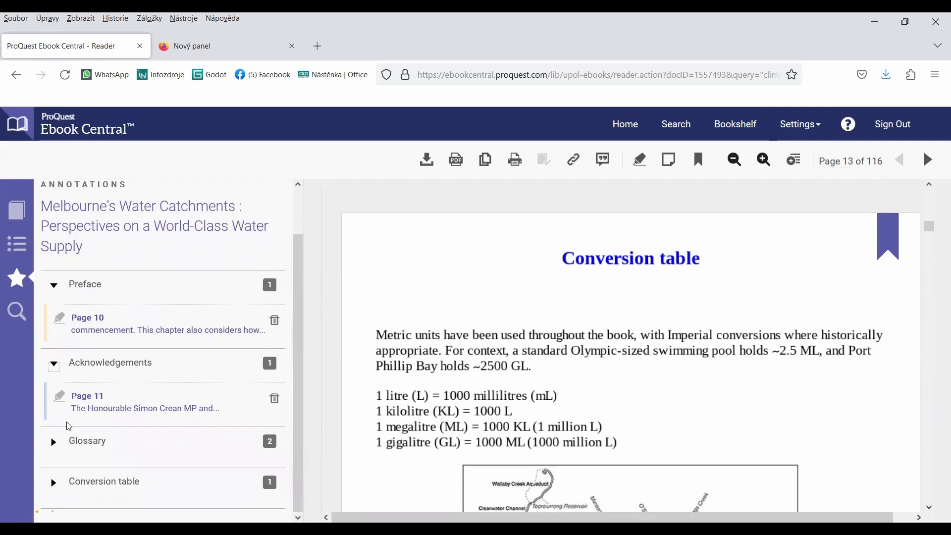
click(51, 442)
scroll(106, 473, down, 2)
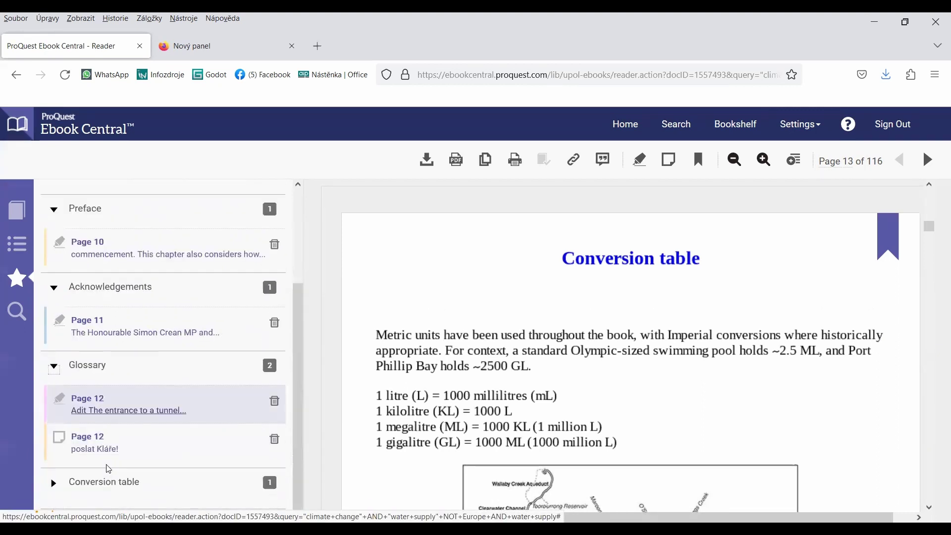
click(55, 483)
scroll(128, 416, up, 3)
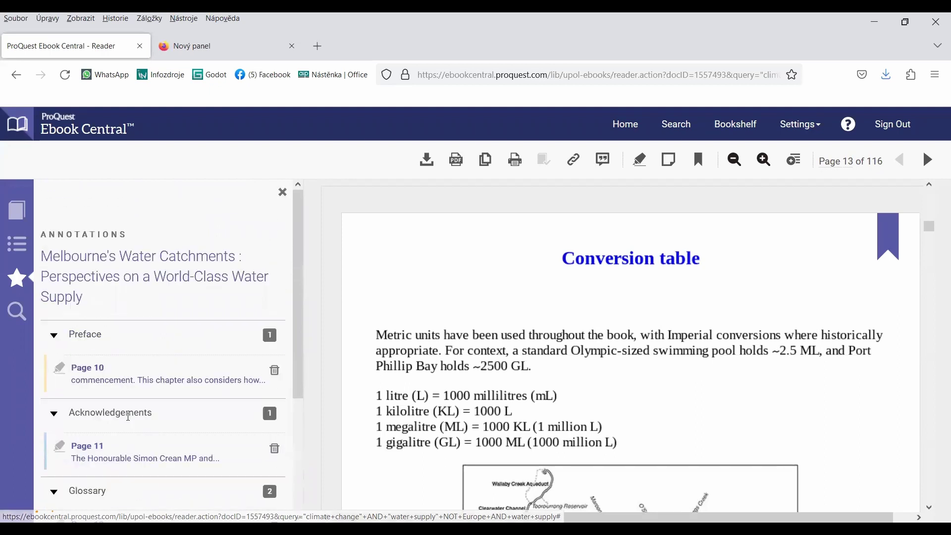
scroll(127, 415, down, 3)
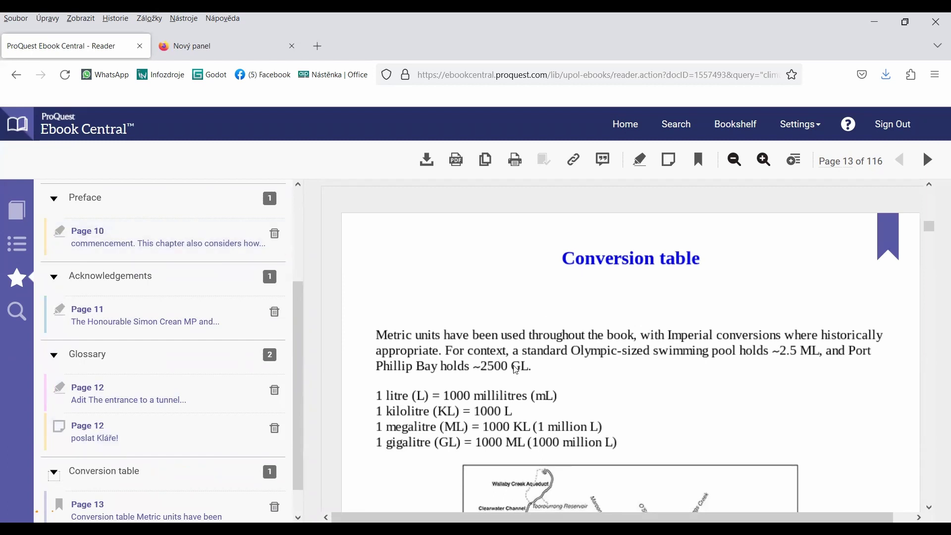
Step: Go to the Bookshelf and look through the books in the Research folder and the list of saved folders
scroll(526, 384, up, 5)
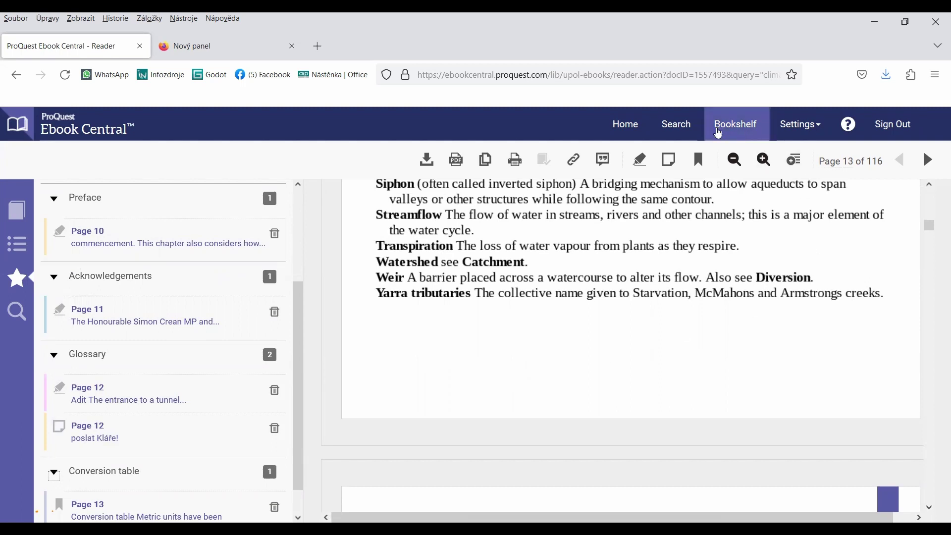
click(743, 130)
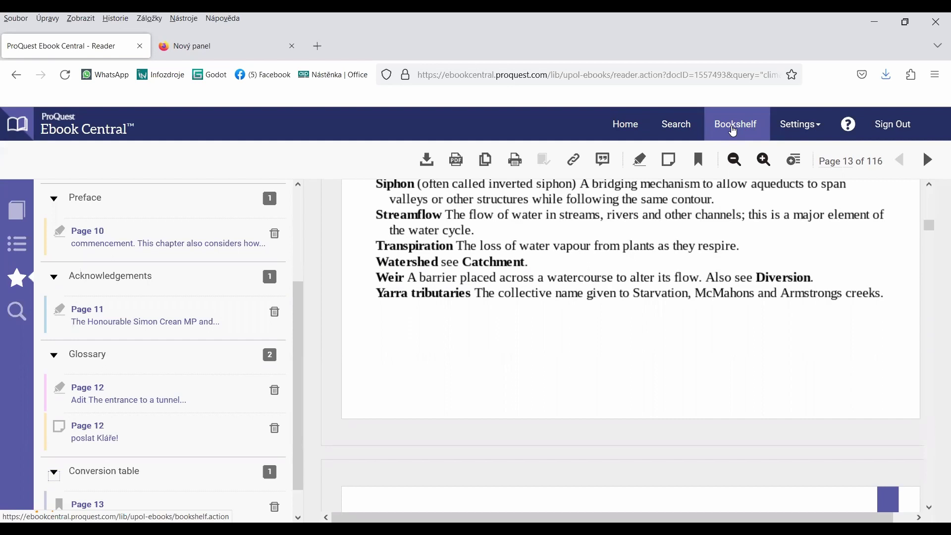
scroll(643, 376, up, 5)
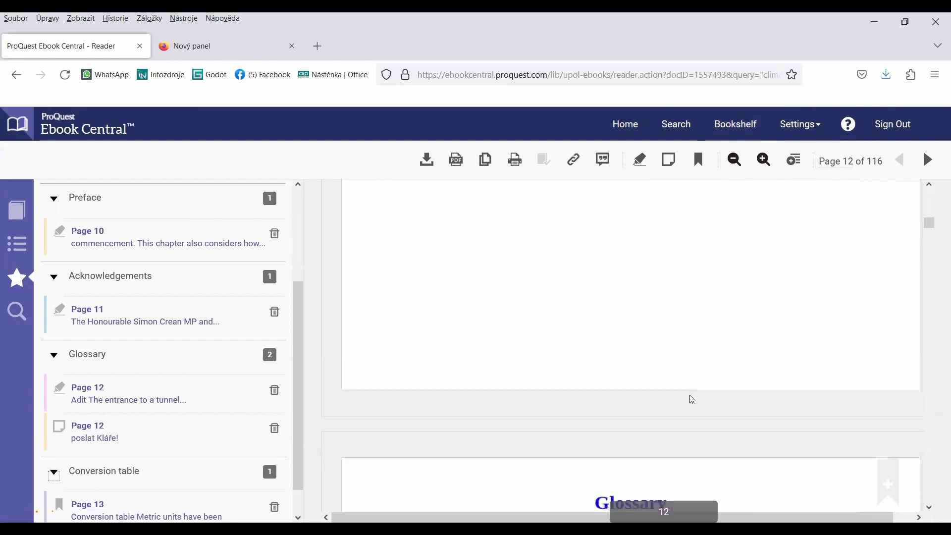
scroll(691, 399, up, 3)
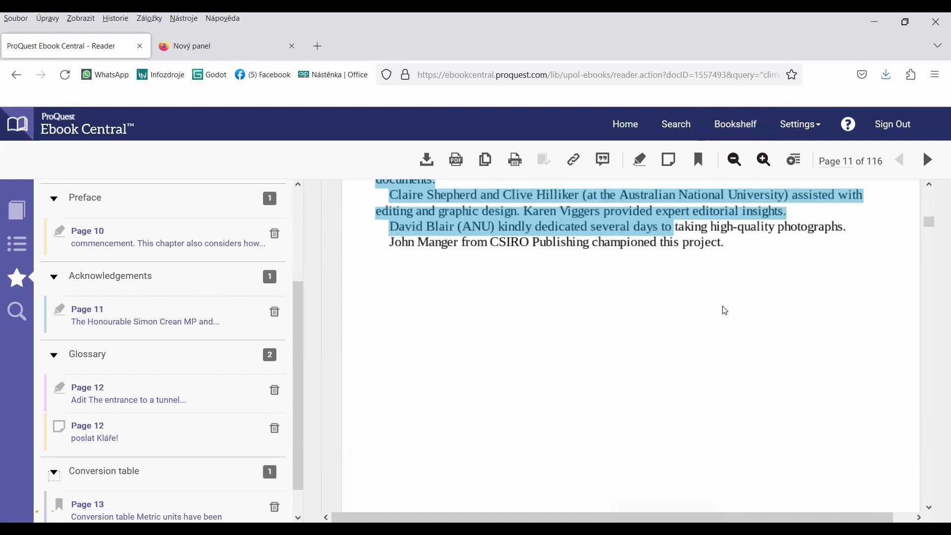
click(737, 128)
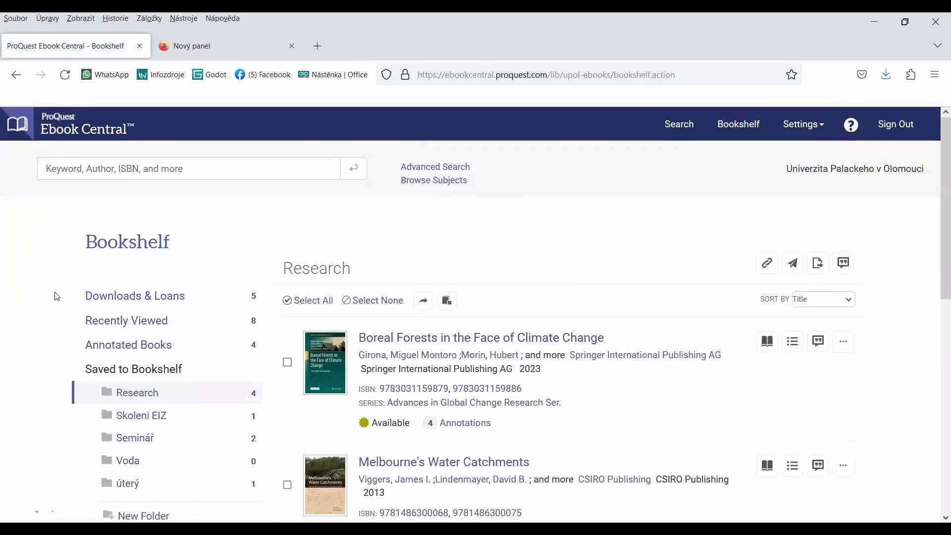
scroll(47, 317, down, 5)
scroll(48, 320, up, 5)
scroll(291, 204, down, 1)
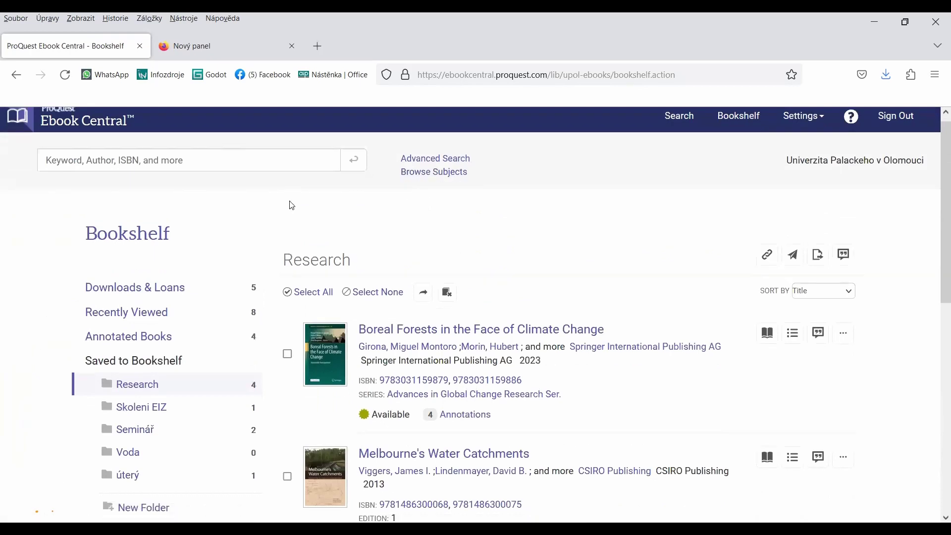
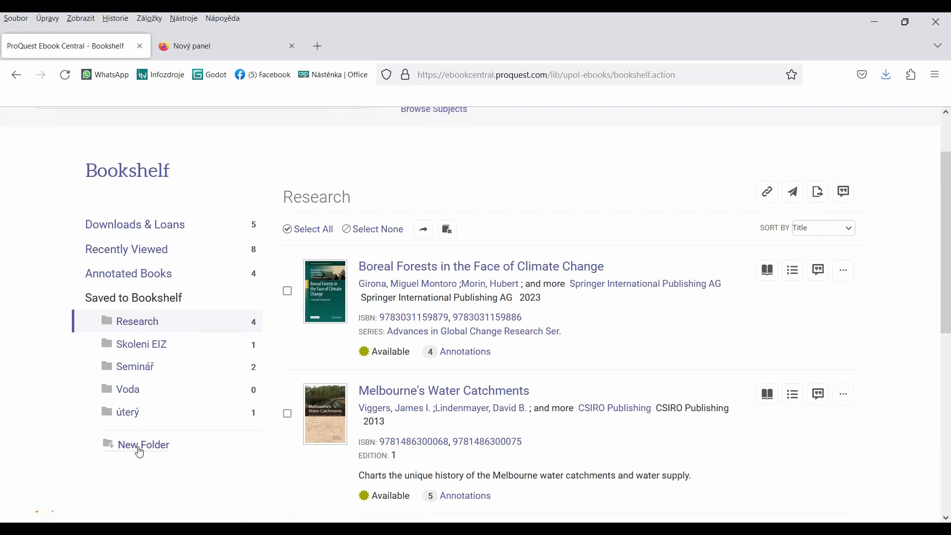
scroll(93, 405, down, 3)
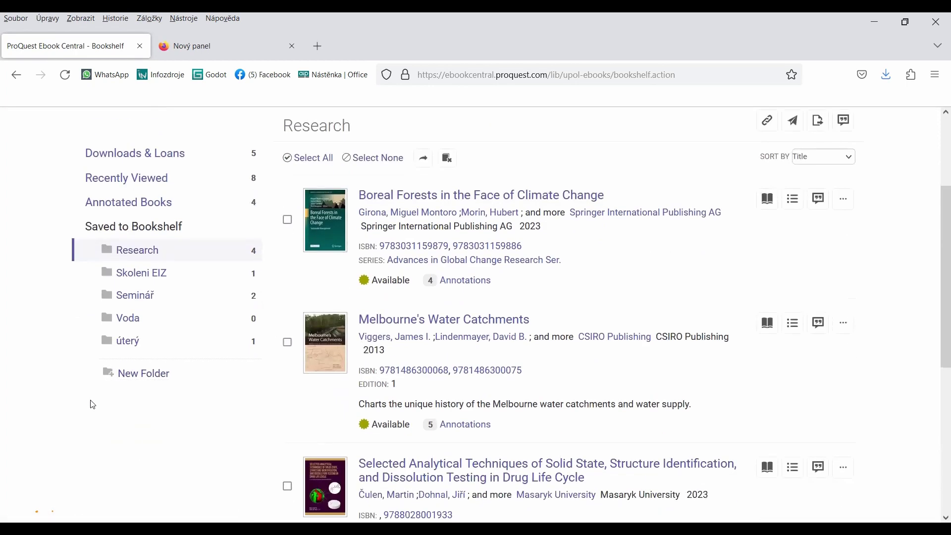
scroll(94, 405, up, 6)
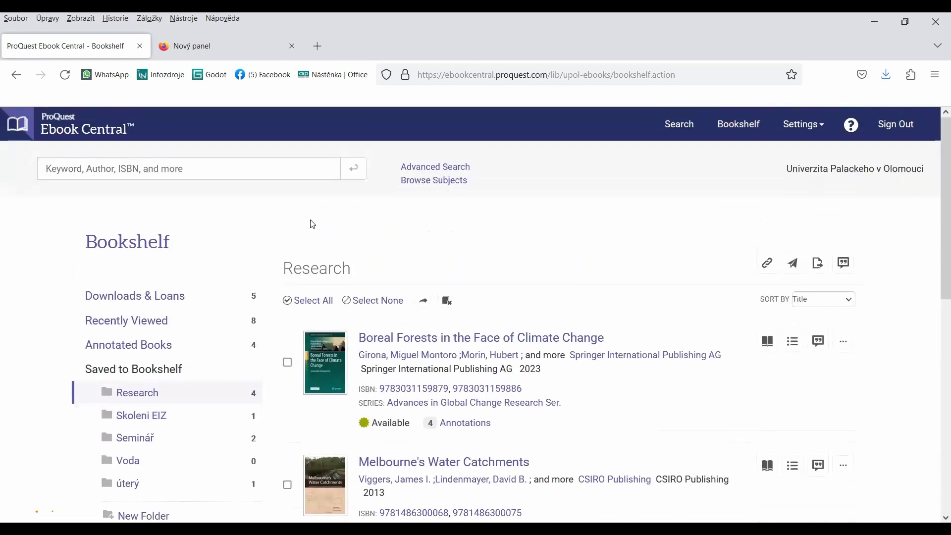